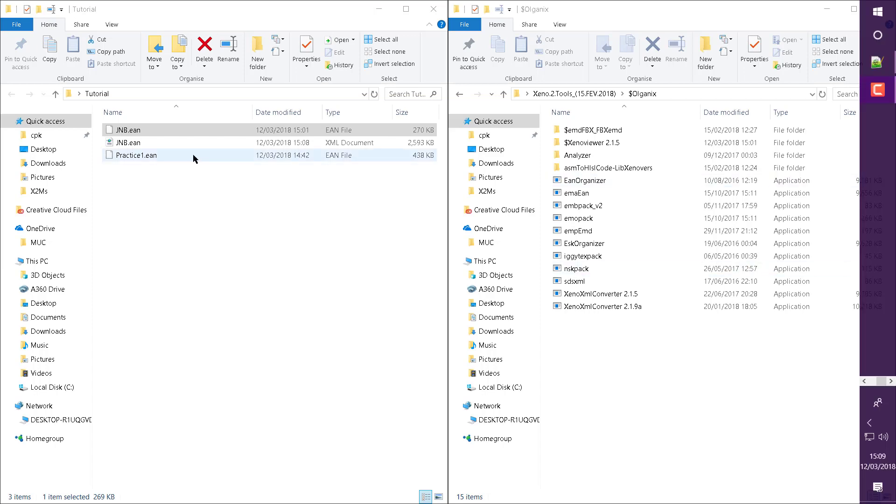
Switch to Xenoviewer and examine the JNB_BAS_STAND animation on the character, checking the face, hand and tail, then minimize the viewer
{"action": "mouse_move", "coordinate": [894, 346]}
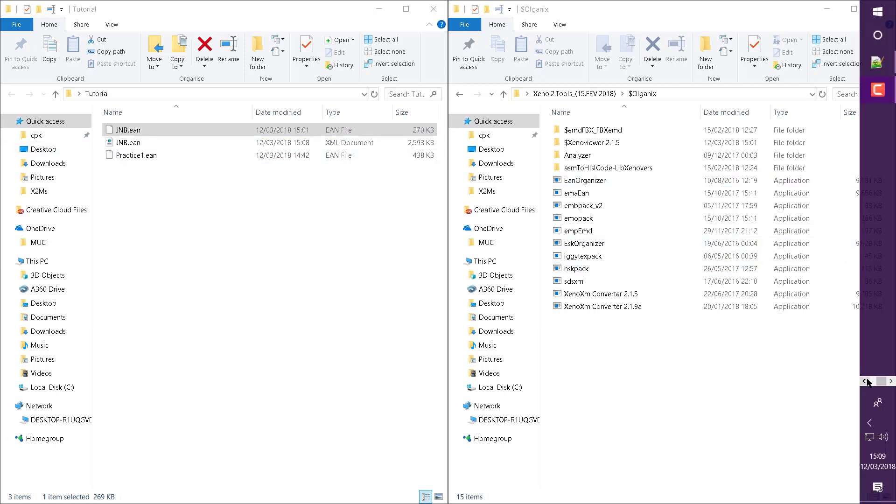
{"action": "left_click", "coordinate": [865, 380]}
{"action": "left_click", "coordinate": [876, 201]}
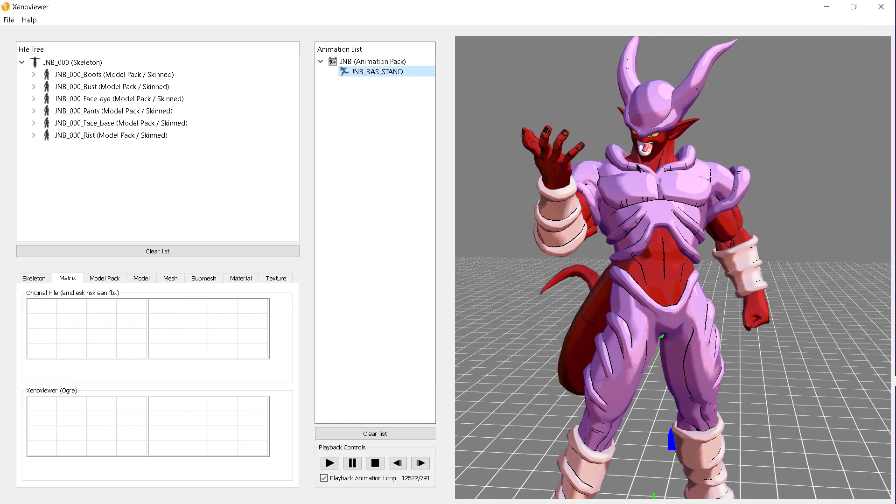
{"action": "left_click_drag", "start_coordinate": [605, 138], "coordinate": [627, 215]}
{"action": "scroll", "coordinate": [628, 140], "scroll_direction": "up", "scroll_amount": 4}
{"action": "scroll", "coordinate": [628, 215], "scroll_direction": "up", "scroll_amount": 4}
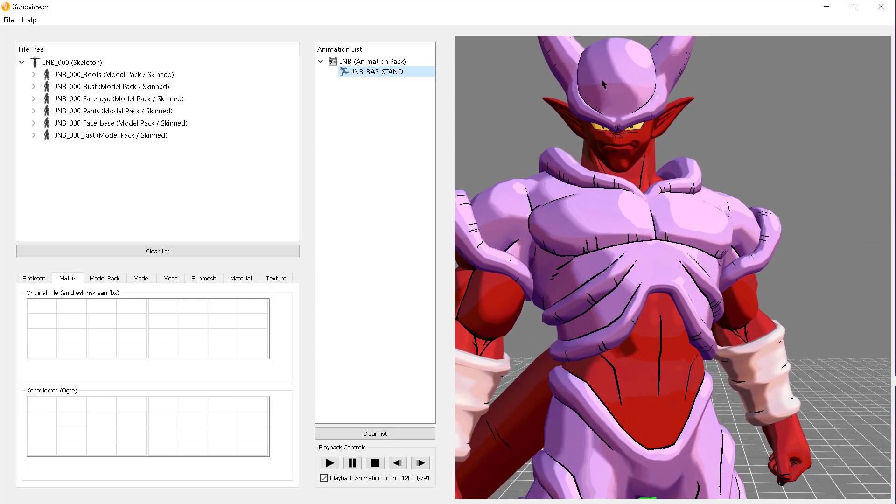
{"action": "left_click_drag", "start_coordinate": [598, 304], "coordinate": [617, 275]}
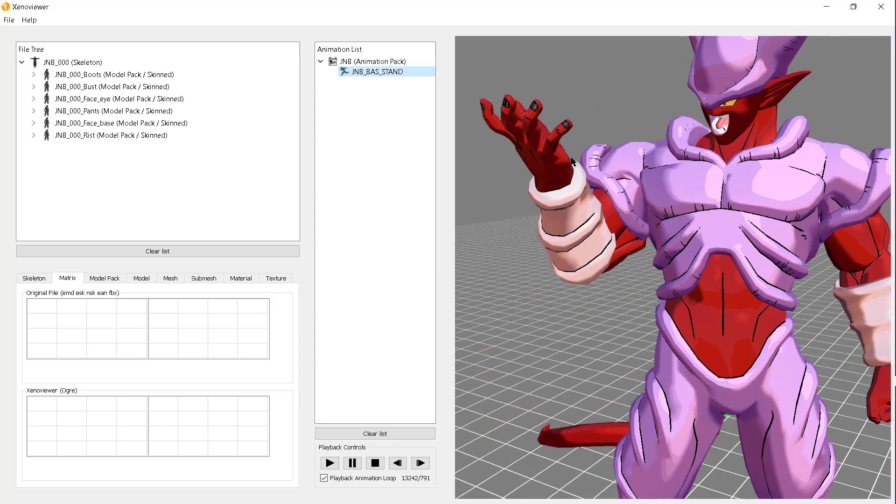
{"action": "scroll", "coordinate": [595, 152], "scroll_direction": "down", "scroll_amount": 4}
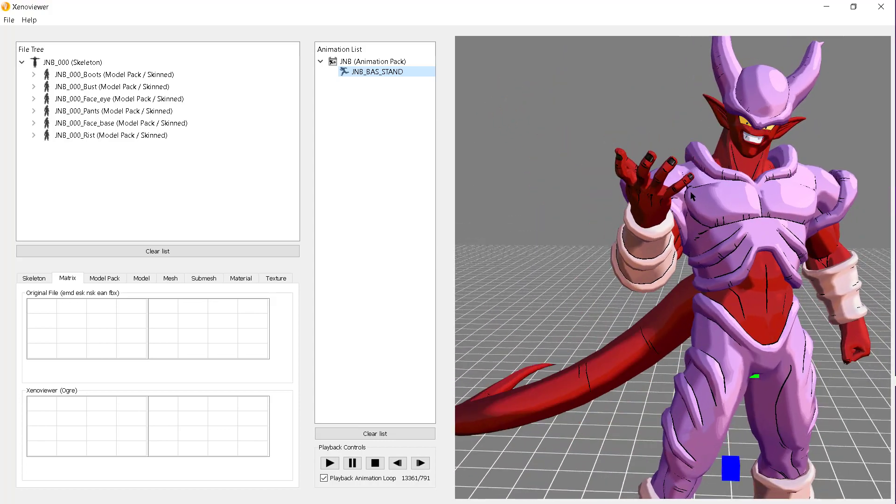
{"action": "left_click_drag", "start_coordinate": [595, 152], "coordinate": [638, 190]}
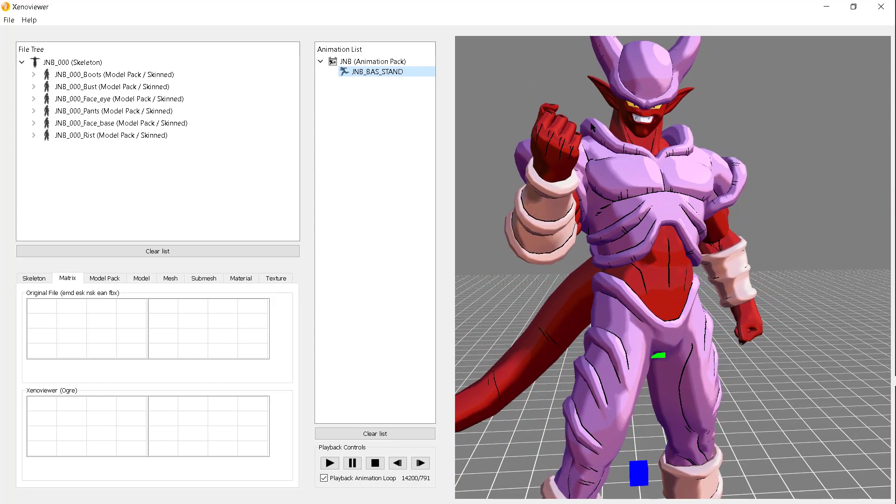
{"action": "mouse_move", "coordinate": [879, 77]}
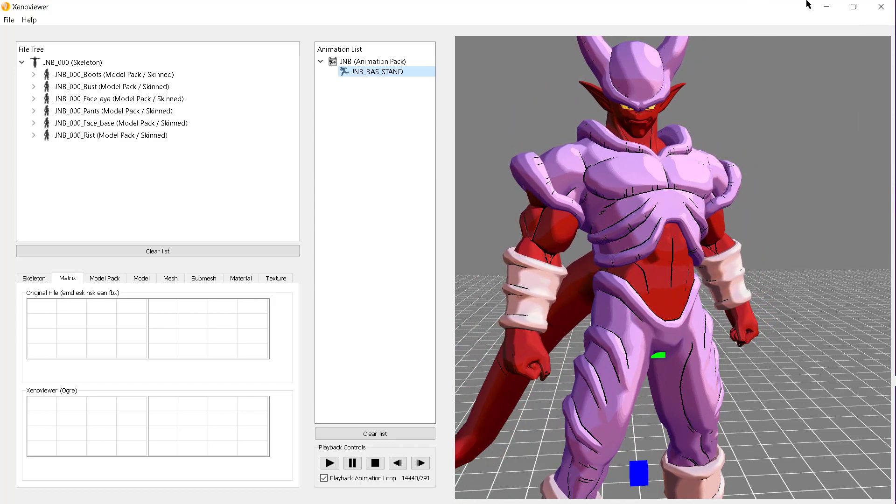
{"action": "left_click", "coordinate": [826, 7]}
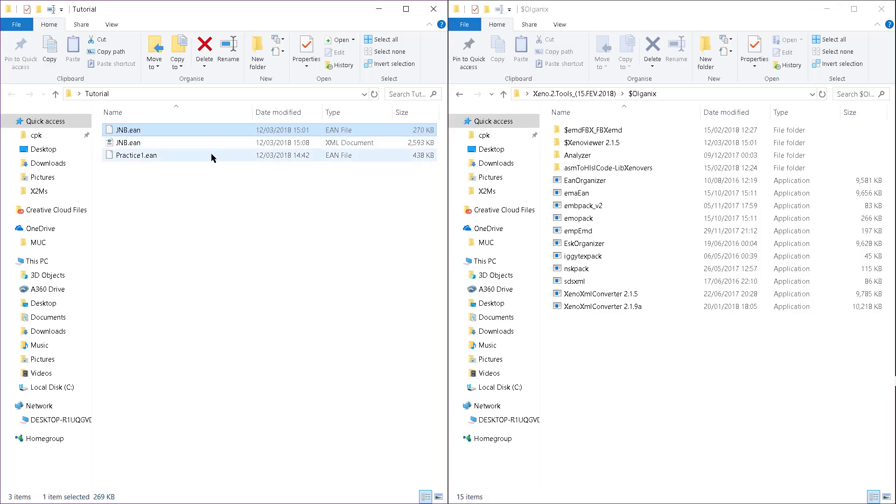
Convert JNB.ean from the Tutorial folder to XML with XenoXmlConverter 2.1.5
{"action": "left_click", "coordinate": [340, 147]}
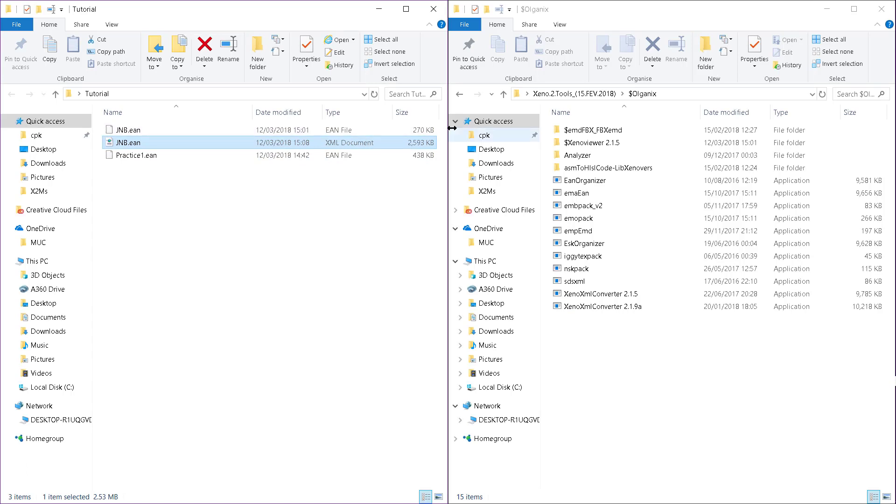
{"action": "left_click", "coordinate": [242, 130]}
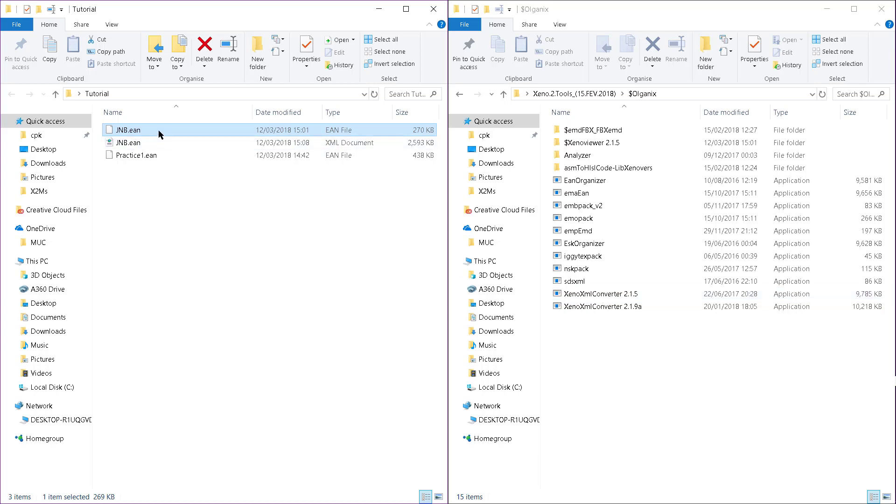
{"action": "left_click_drag", "start_coordinate": [150, 136], "coordinate": [599, 294]}
Convert Practice1.ean from the Tutorial folder to XML with XenoXmlConverter 2.1.5
{"action": "left_click", "coordinate": [159, 156]}
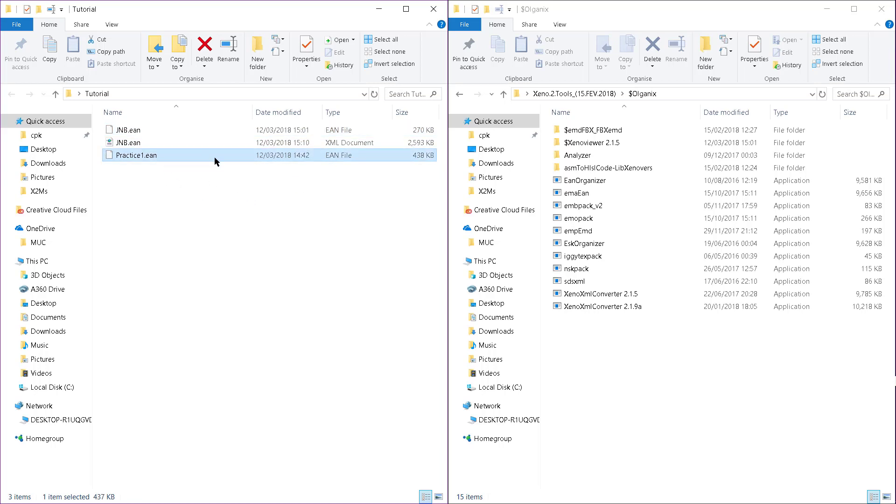
{"action": "key", "text": "F2"}
{"action": "left_click", "coordinate": [212, 178]}
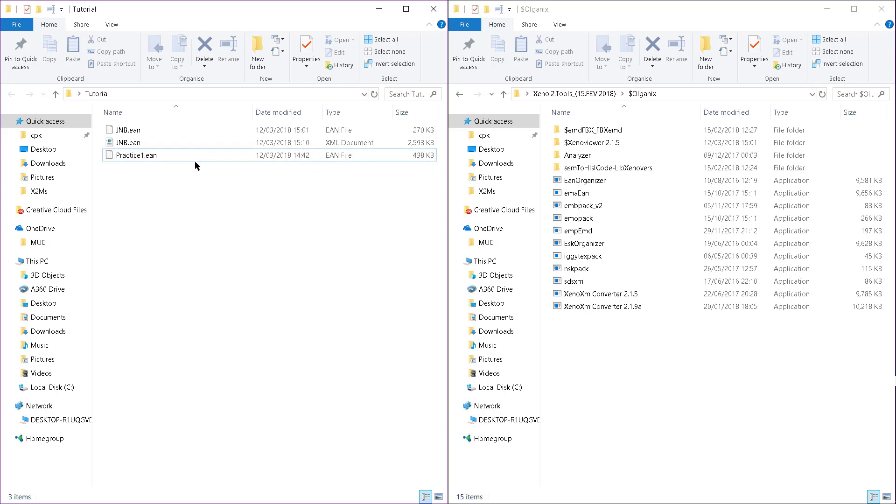
{"action": "left_click_drag", "start_coordinate": [149, 155], "coordinate": [597, 299]}
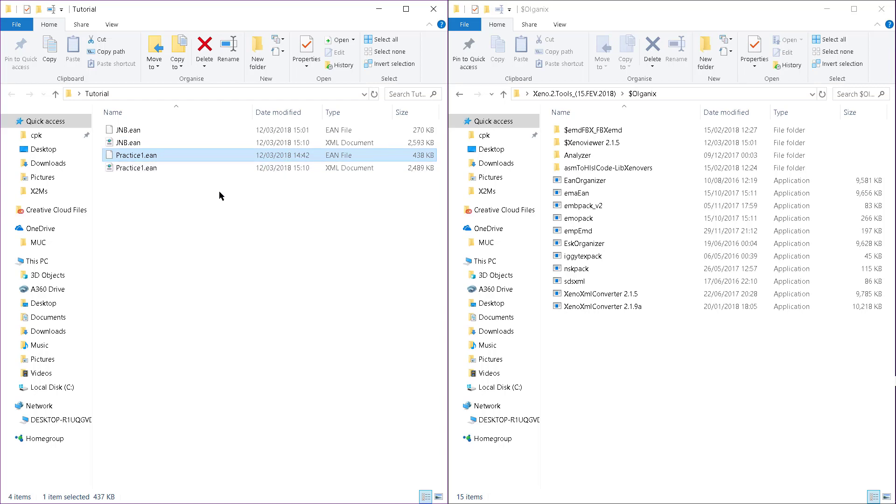
Open the JNB.ean XML document in Notepad++ and reload its modified version from disk
{"action": "right_click", "coordinate": [183, 142]}
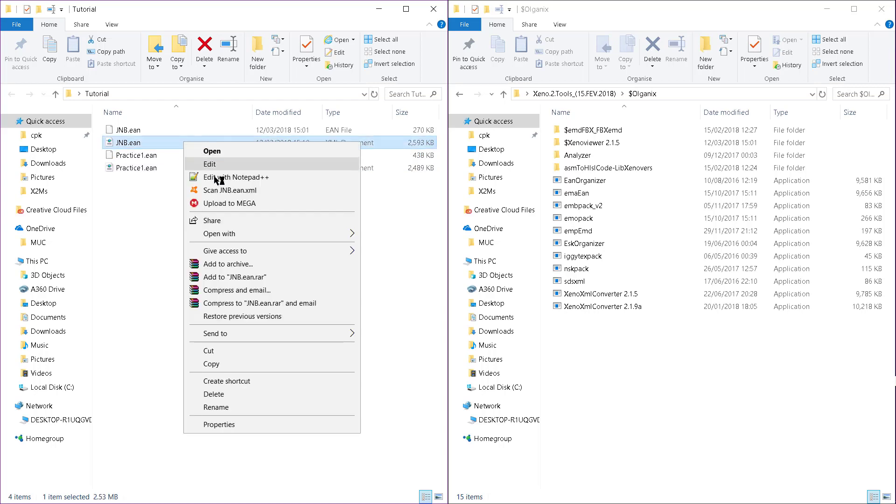
{"action": "left_click", "coordinate": [219, 178]}
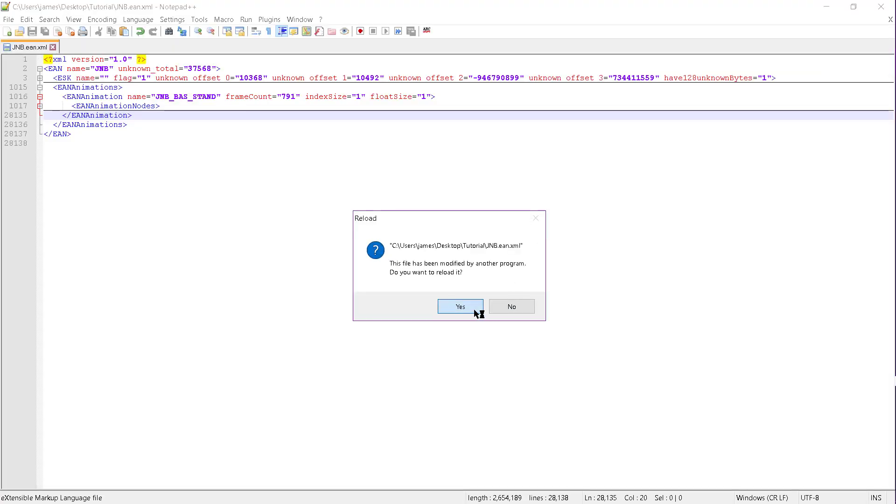
{"action": "left_click", "coordinate": [461, 307]}
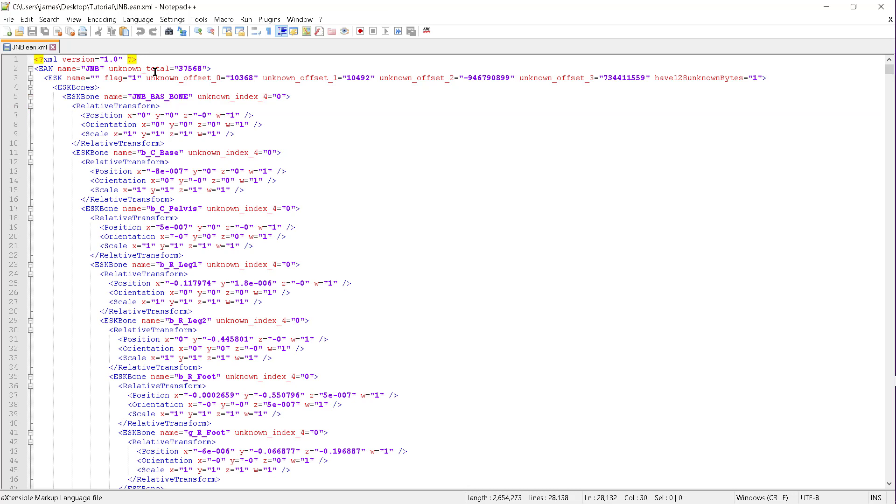
Fold the whole XML file, then unfold EAN, EANAnimations, JNB_BAS_STAND and EANAnimationNodes down to the list of bone nodes
{"action": "scroll", "coordinate": [196, 339], "scroll_direction": "down", "scroll_amount": 5}
{"action": "scroll", "coordinate": [308, 316], "scroll_direction": "up", "scroll_amount": 5}
{"action": "key", "text": "alt+0"}
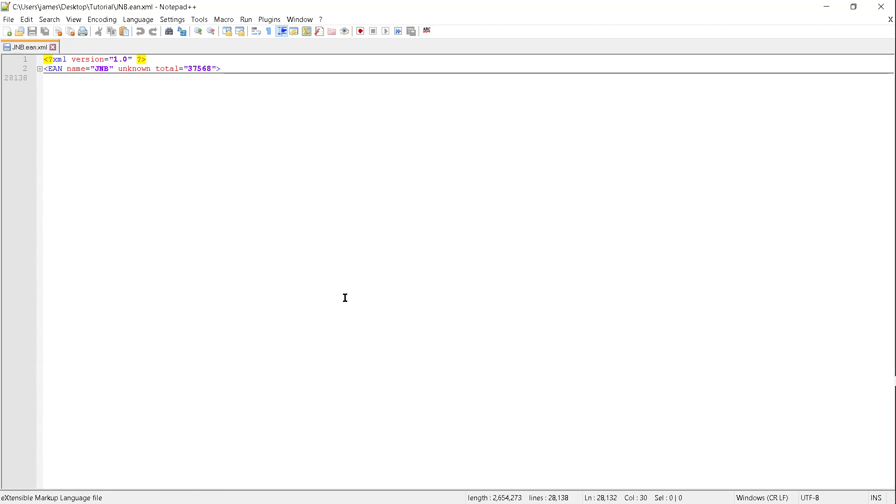
{"action": "left_click", "coordinate": [38, 69]}
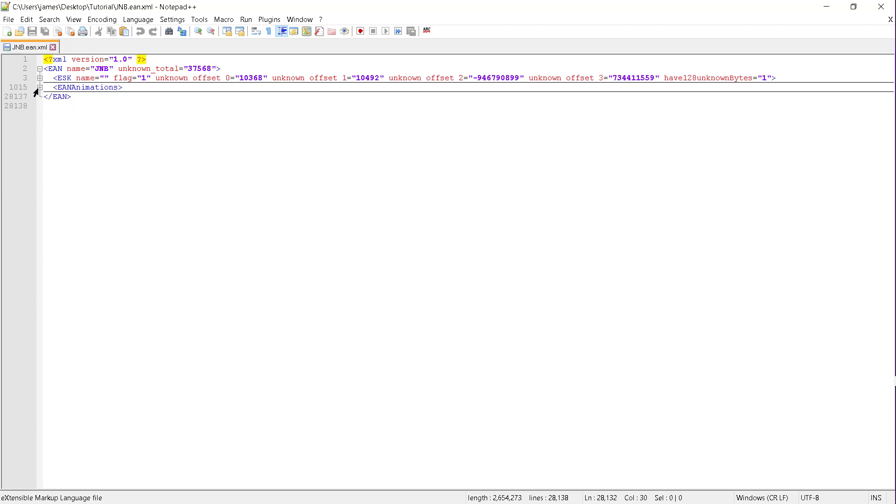
{"action": "left_click", "coordinate": [40, 88]}
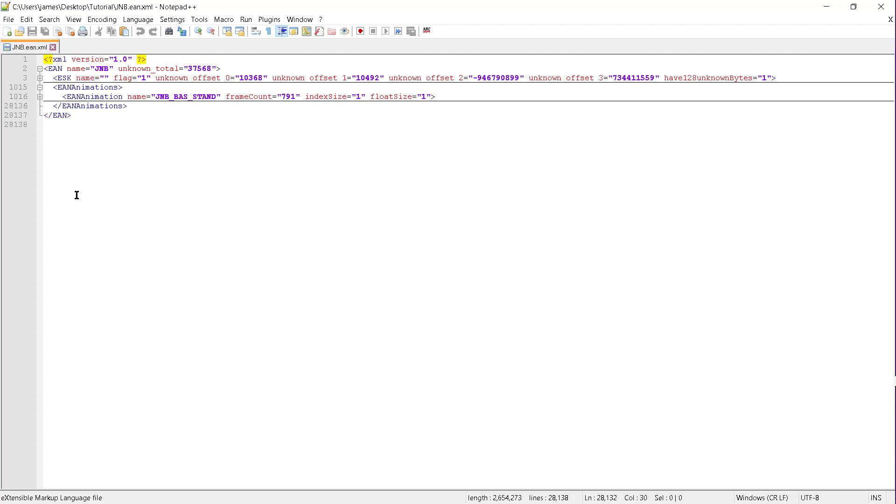
{"action": "left_click", "coordinate": [40, 97]}
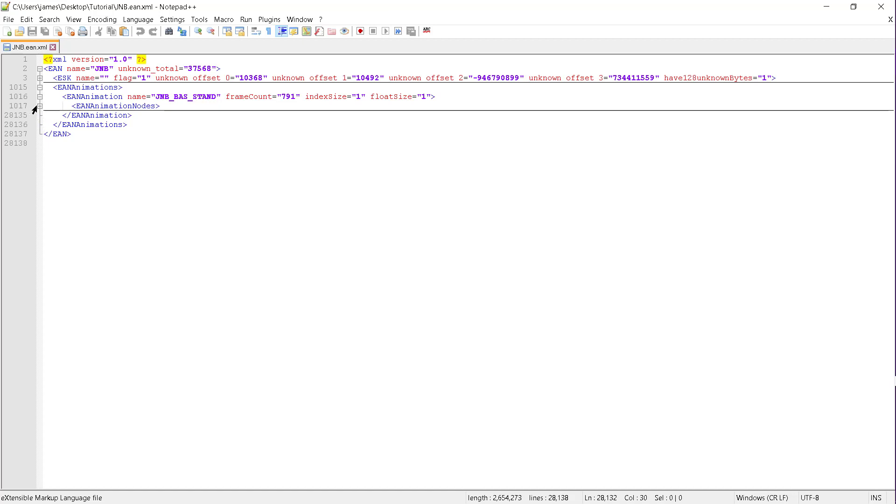
{"action": "left_click", "coordinate": [39, 106]}
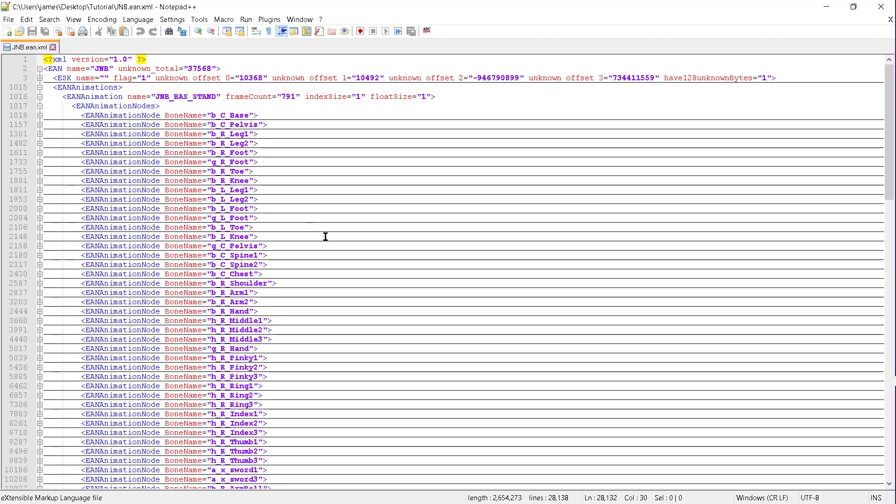
Examine the position keyframes of the b_C_Base bone node, then fold all bone nodes back to one line each
{"action": "left_click", "coordinate": [40, 116]}
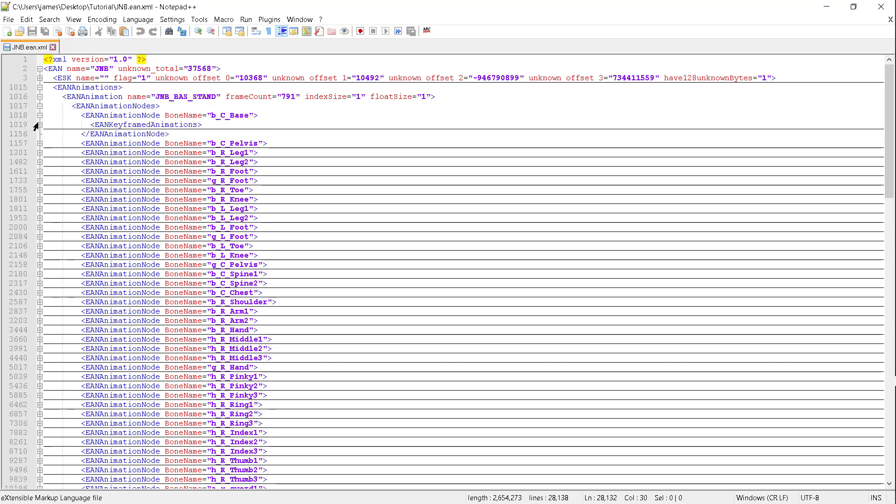
{"action": "left_click", "coordinate": [39, 124]}
{"action": "left_click", "coordinate": [35, 134]}
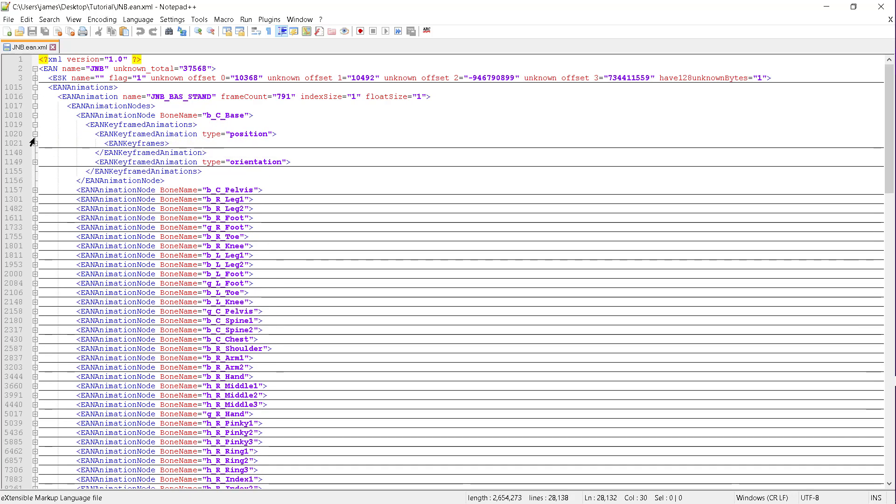
{"action": "left_click", "coordinate": [34, 145]}
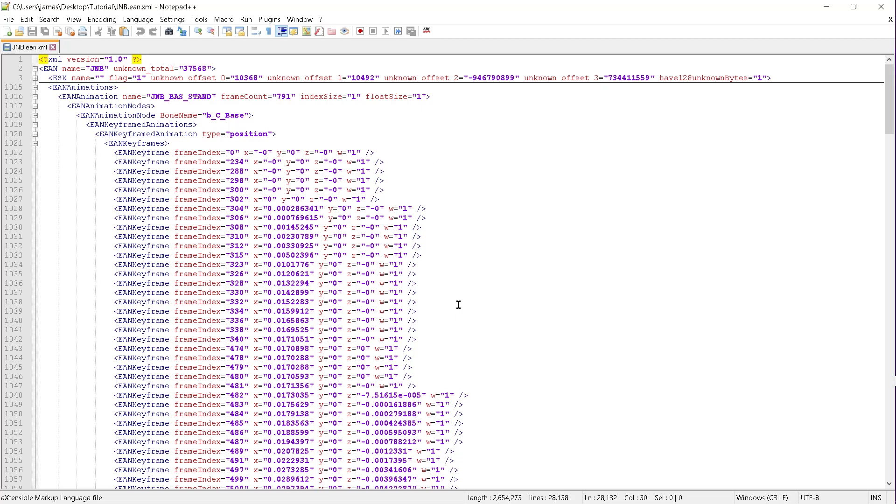
{"action": "scroll", "coordinate": [182, 354], "scroll_direction": "down", "scroll_amount": 1}
{"action": "scroll", "coordinate": [44, 235], "scroll_direction": "up", "scroll_amount": 1}
{"action": "key", "text": "alt+5"}
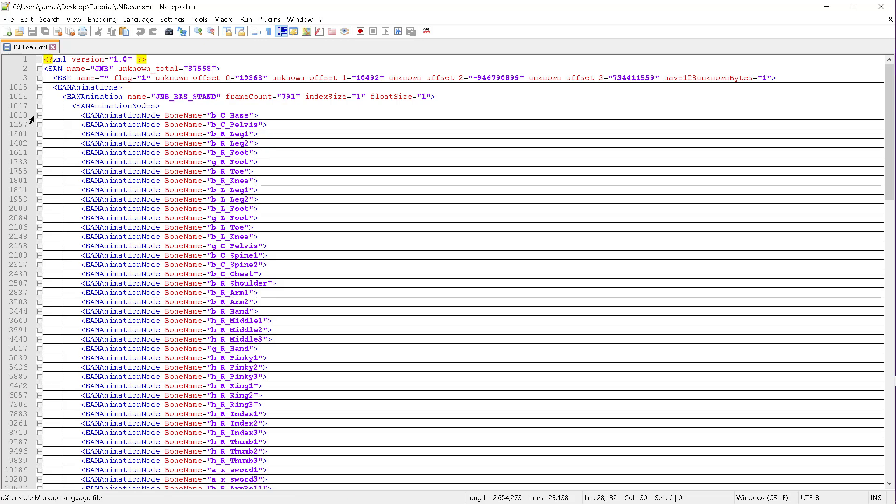
{"action": "scroll", "coordinate": [312, 298], "scroll_direction": "down", "scroll_amount": 1}
{"action": "scroll", "coordinate": [312, 299], "scroll_direction": "up", "scroll_amount": 1}
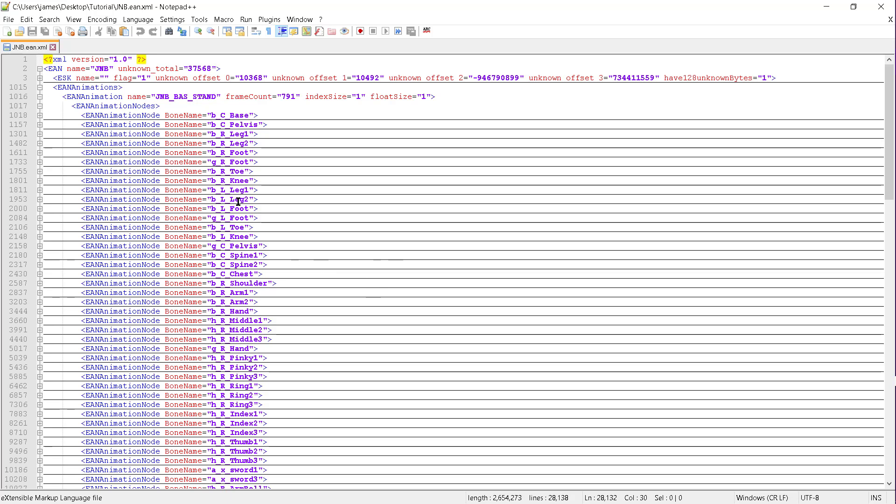
Select the facial bone nodes from f_L_EyeInnerCorner through f_L_MouthTop in JNB_BAS_STAND and delete them
{"action": "scroll", "coordinate": [239, 205], "scroll_direction": "down", "scroll_amount": 9}
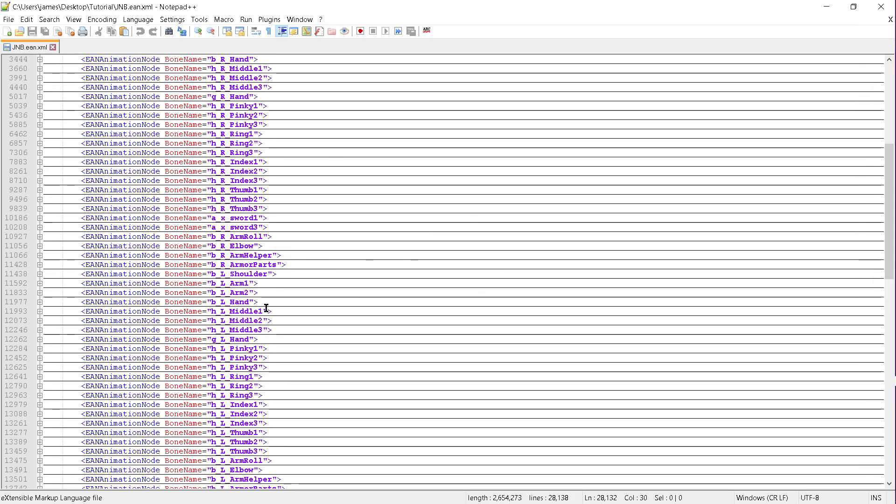
{"action": "scroll", "coordinate": [233, 315], "scroll_direction": "down", "scroll_amount": 1}
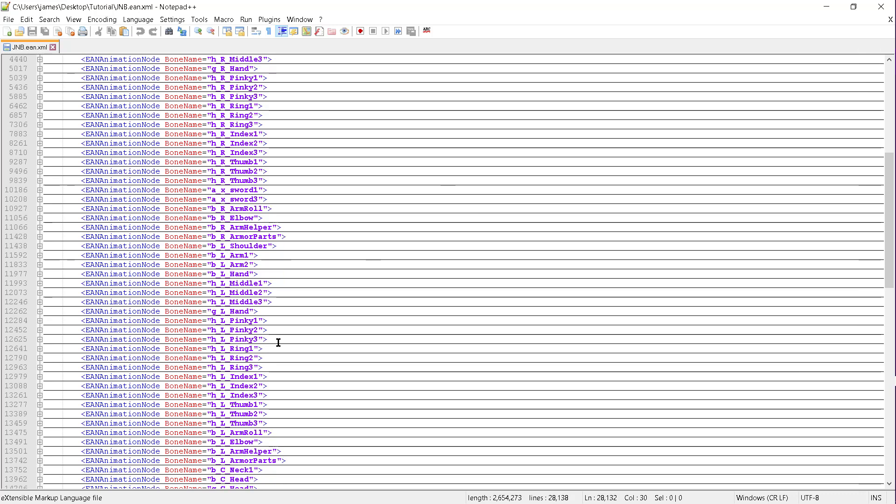
{"action": "scroll", "coordinate": [223, 167], "scroll_direction": "down", "scroll_amount": 2}
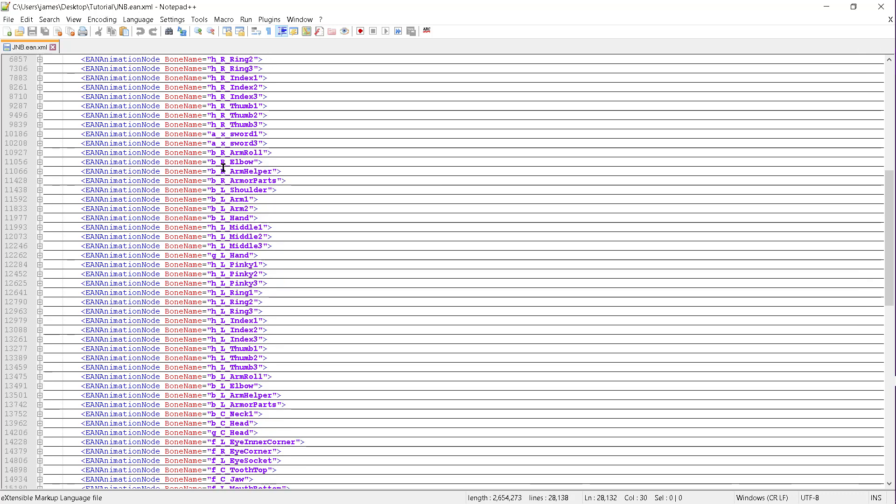
{"action": "scroll", "coordinate": [225, 271], "scroll_direction": "down", "scroll_amount": 5}
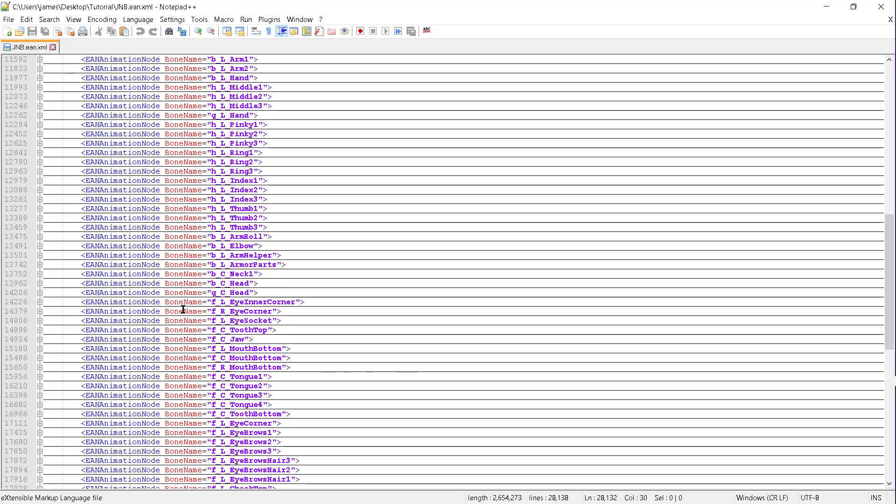
{"action": "left_click", "coordinate": [44, 302]}
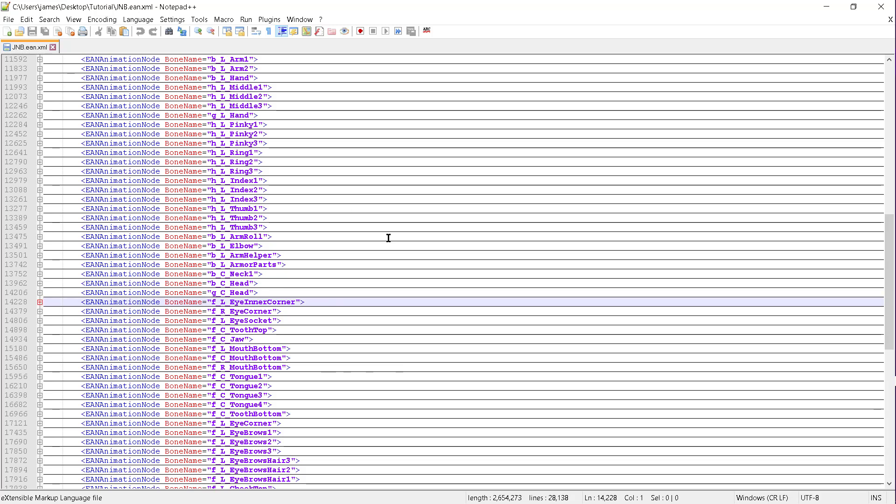
{"action": "scroll", "coordinate": [387, 239], "scroll_direction": "down", "scroll_amount": 6}
{"action": "scroll", "coordinate": [360, 300], "scroll_direction": "down", "scroll_amount": 8}
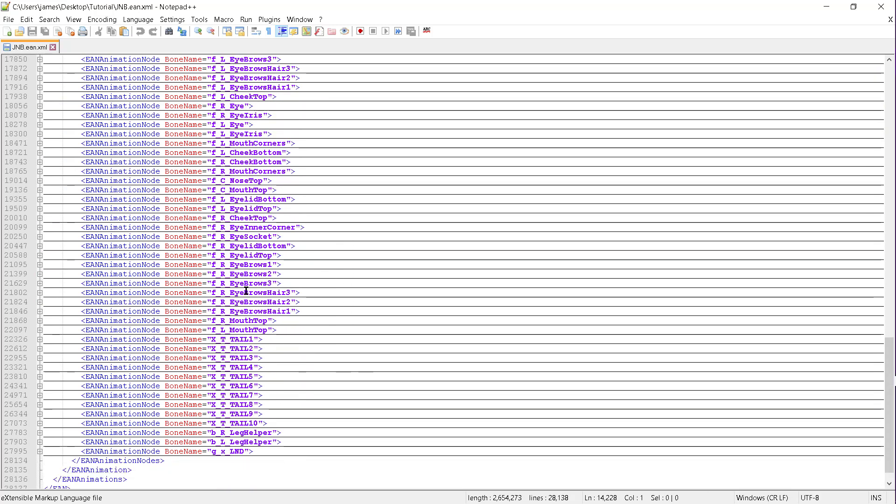
{"action": "left_click", "coordinate": [277, 329], "text": "shift"}
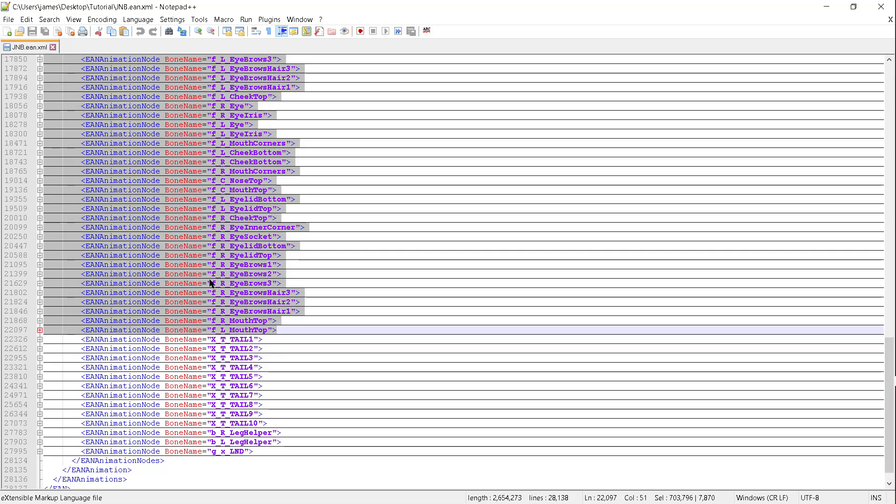
{"action": "scroll", "coordinate": [195, 295], "scroll_direction": "up", "scroll_amount": 5}
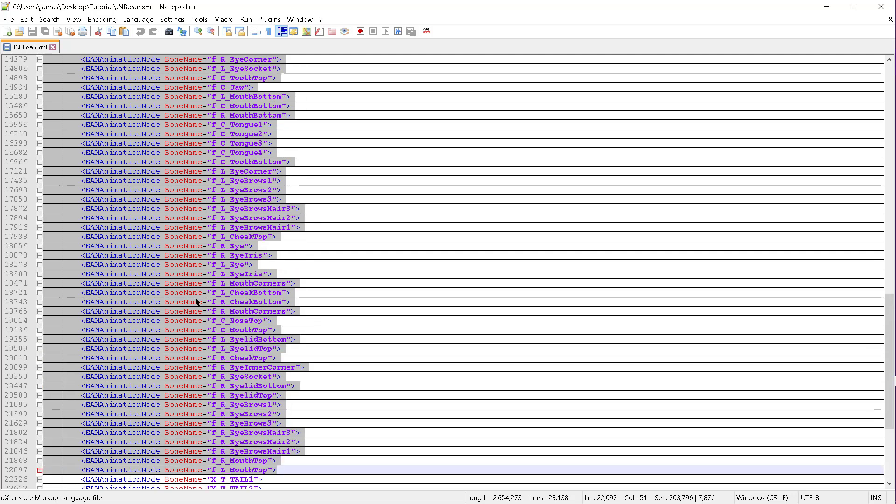
{"action": "key", "text": "Delete"}
{"action": "scroll", "coordinate": [203, 304], "scroll_direction": "down", "scroll_amount": 6}
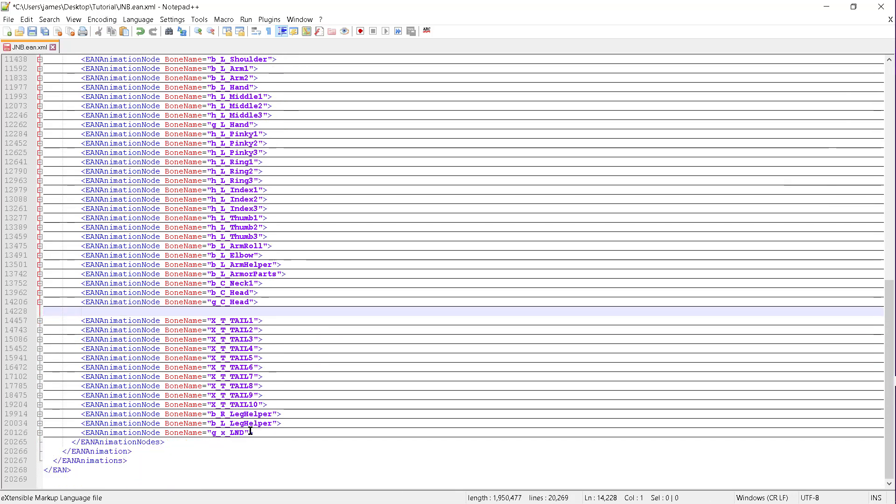
Remove the leftover lines between the g_C_Head and X_T_TAIL1 bone nodes in JNB_BAS_STAND
{"action": "left_click", "coordinate": [252, 431]}
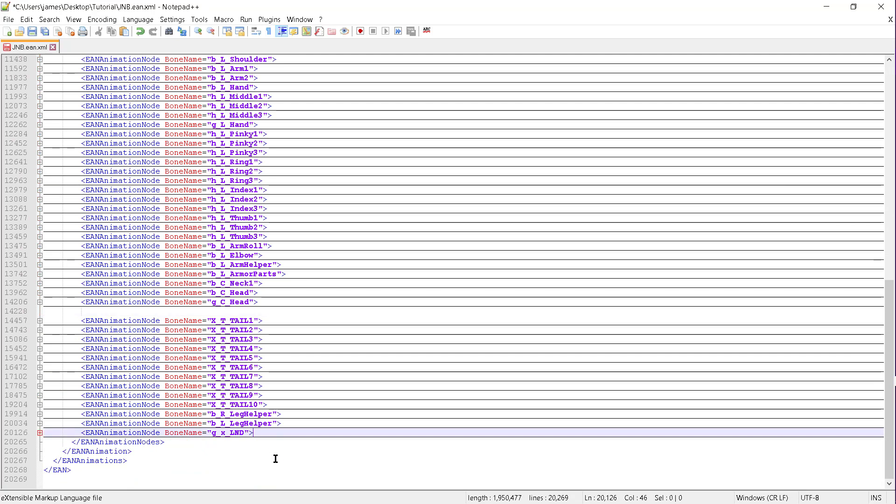
{"action": "left_click", "coordinate": [42, 322], "text": "shift"}
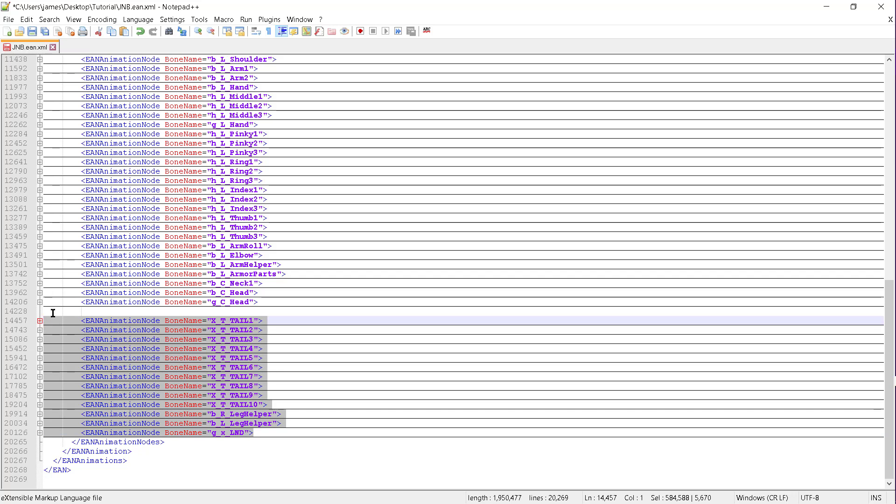
{"action": "left_click", "coordinate": [44, 311], "text": "shift"}
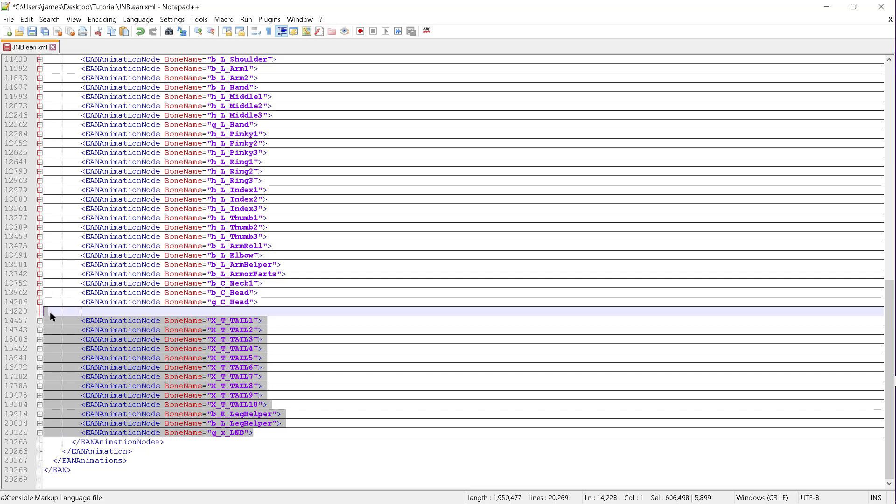
{"action": "key", "text": "Delete"}
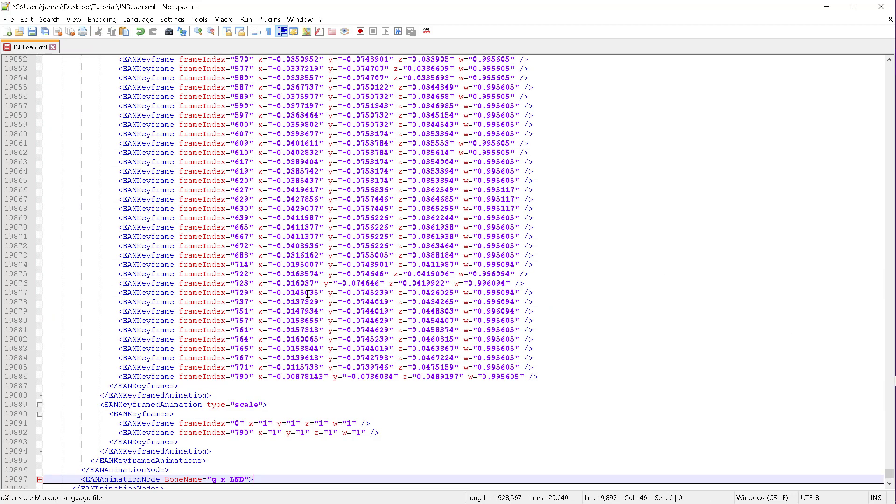
Fold the whole file, unfold it down to JNB_BAS_STAND's bone nodes and check the end of the node list
{"action": "key", "text": "alt+0"}
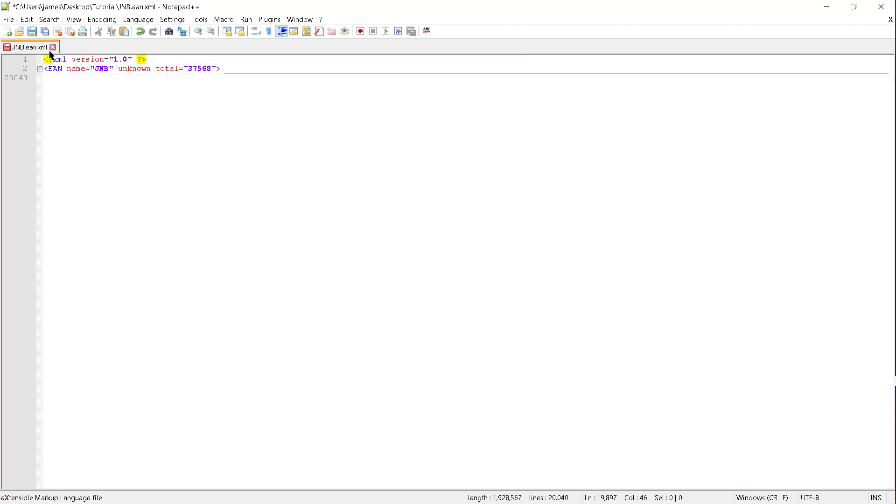
{"action": "left_click", "coordinate": [36, 73]}
{"action": "left_click", "coordinate": [39, 87]}
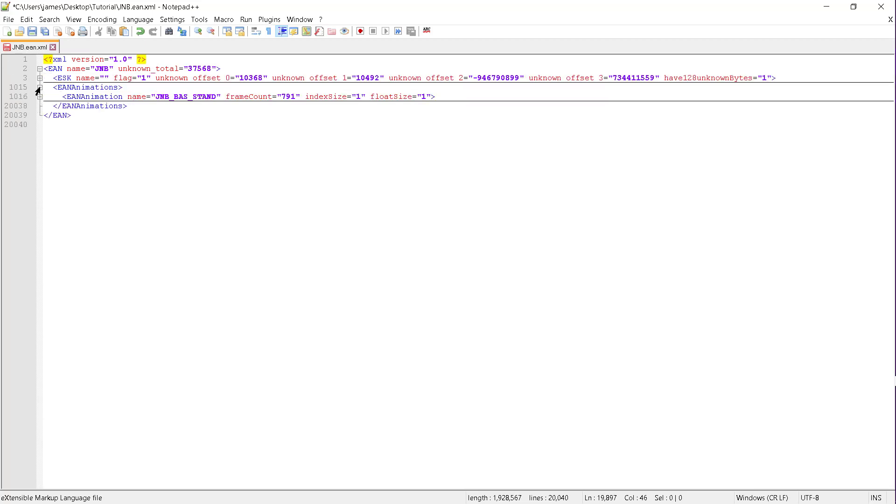
{"action": "left_click", "coordinate": [40, 97]}
{"action": "left_click", "coordinate": [39, 106]}
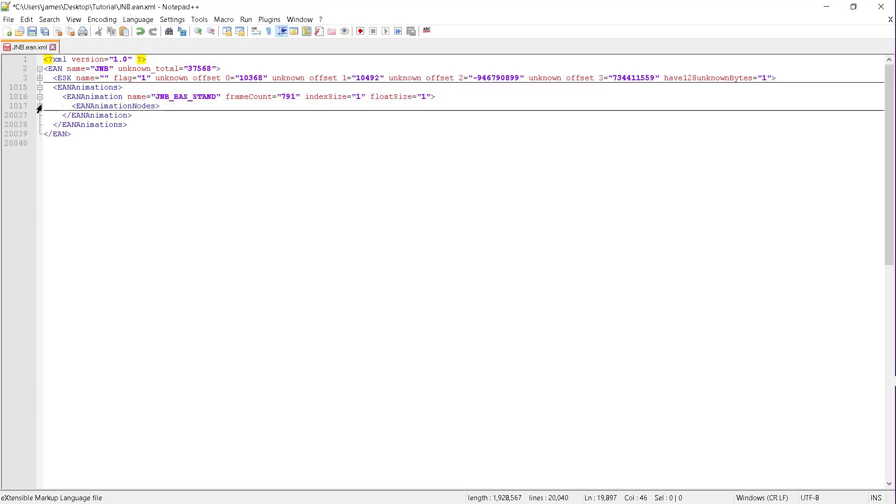
{"action": "scroll", "coordinate": [222, 292], "scroll_direction": "down", "scroll_amount": 8}
{"action": "scroll", "coordinate": [223, 291], "scroll_direction": "down", "scroll_amount": 8}
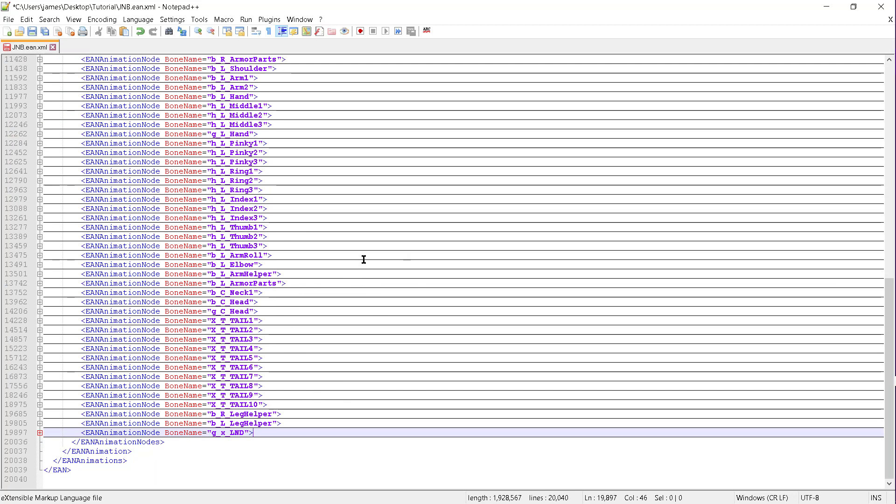
Save JNB.ean.xml and convert it back to an EAN file with XenoXmlConverter 2.1.5
{"action": "key", "text": "ctrl+s"}
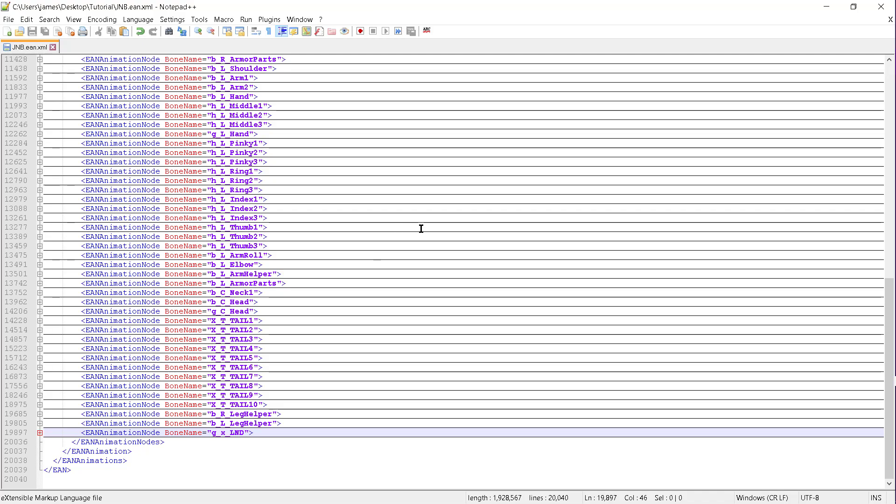
{"action": "left_click", "coordinate": [834, 13]}
{"action": "left_click_drag", "start_coordinate": [183, 141], "coordinate": [571, 297]}
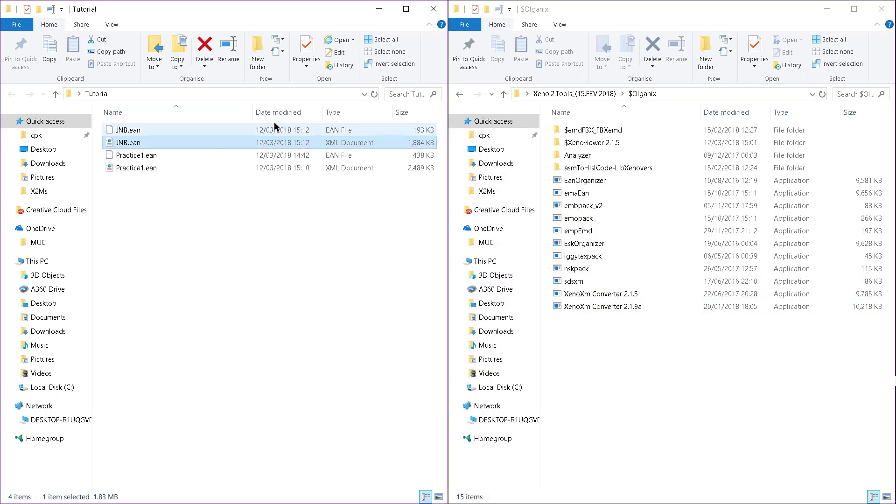
Restart Xenoviewer and load JNB_000.esk with the selected JNB_000 EMD model files from the JNB character folder
{"action": "left_click", "coordinate": [877, 199]}
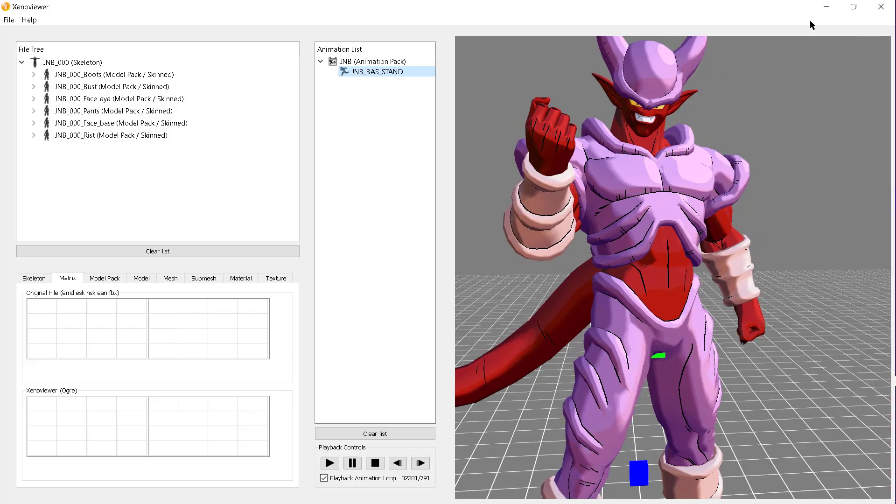
{"action": "left_click", "coordinate": [827, 6]}
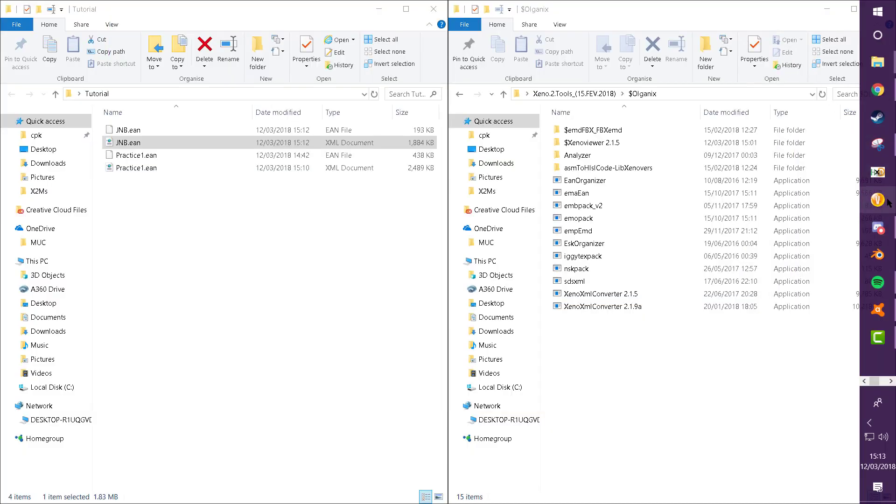
{"action": "left_click", "coordinate": [876, 200]}
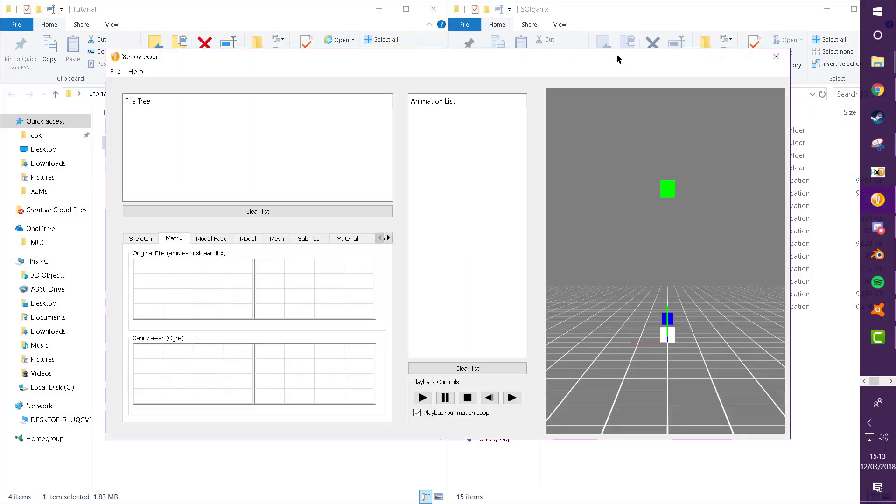
{"action": "left_click_drag", "start_coordinate": [612, 63], "coordinate": [585, 62]}
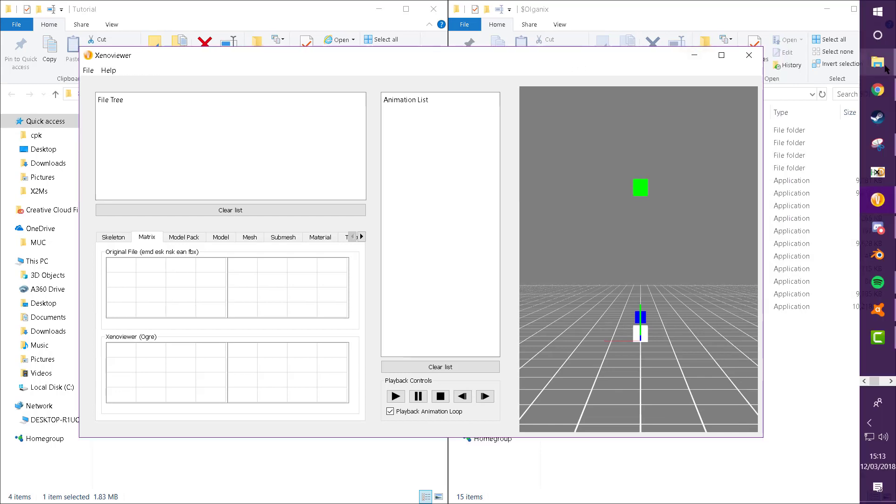
{"action": "mouse_move", "coordinate": [886, 68]}
{"action": "left_click", "coordinate": [805, 136]}
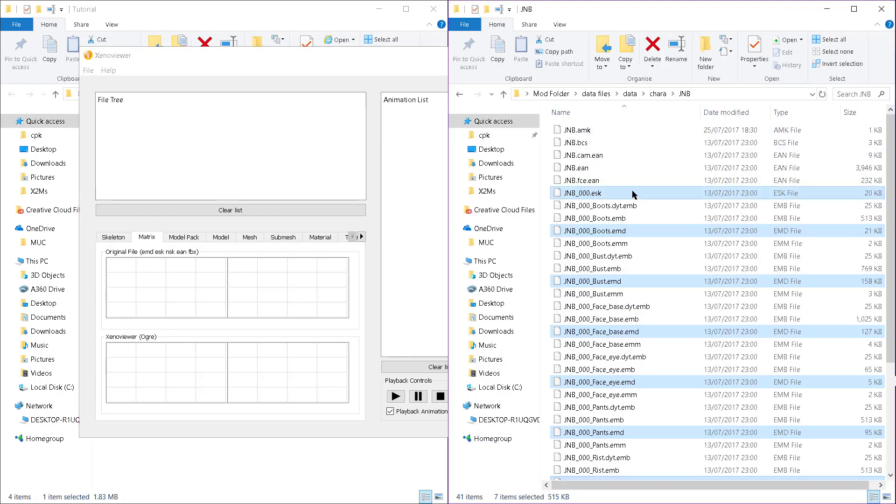
{"action": "left_click_drag", "start_coordinate": [632, 193], "coordinate": [287, 150]}
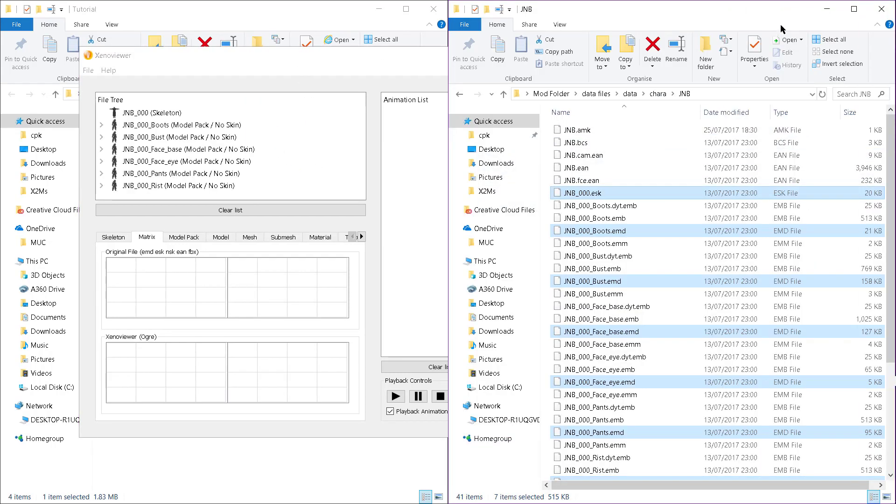
Attach the Boots, Bust, Face_base, Face_eye, Pants and Rist model packs to the JNB_000 skeleton
{"action": "left_click", "coordinate": [820, 9]}
{"action": "left_click_drag", "start_coordinate": [172, 126], "coordinate": [175, 115]}
{"action": "left_click_drag", "start_coordinate": [174, 150], "coordinate": [177, 115]}
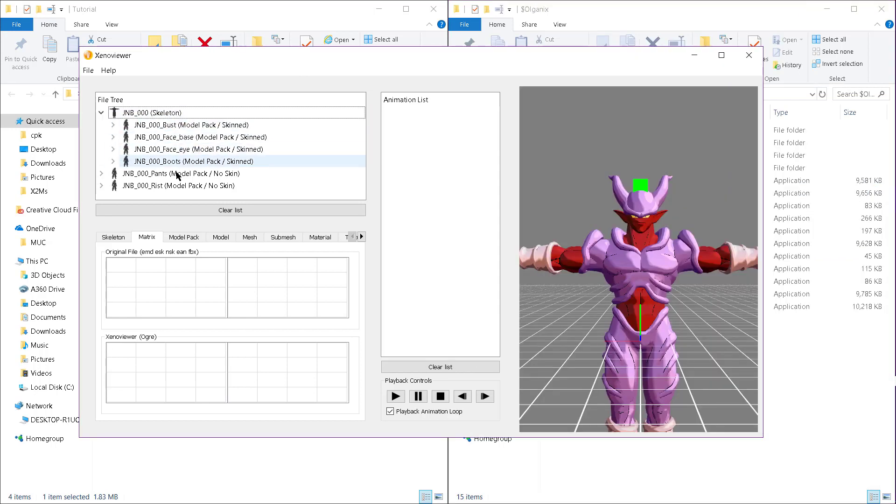
{"action": "left_click_drag", "start_coordinate": [177, 174], "coordinate": [462, 181]}
Load the converted JNB.ean into Xenoviewer's animation list and play JNB_BAS_STAND, examining the character's face and body movement
{"action": "left_click", "coordinate": [237, 9]}
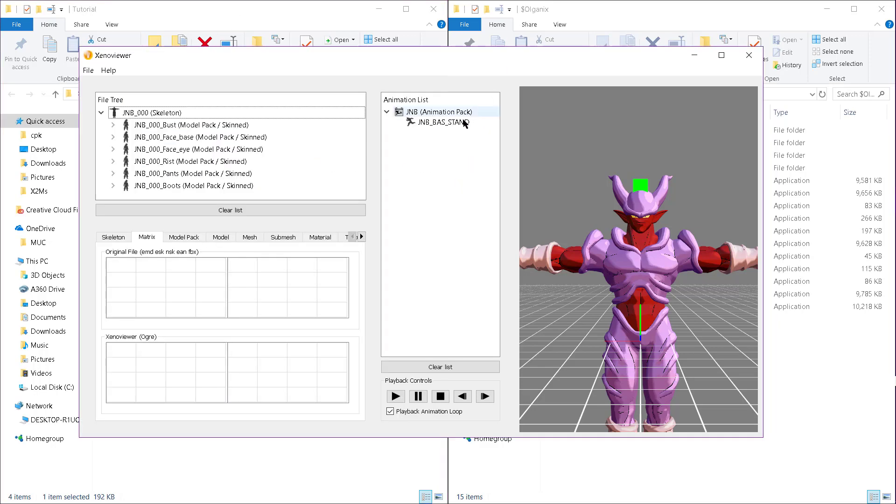
{"action": "double_click", "coordinate": [464, 123]}
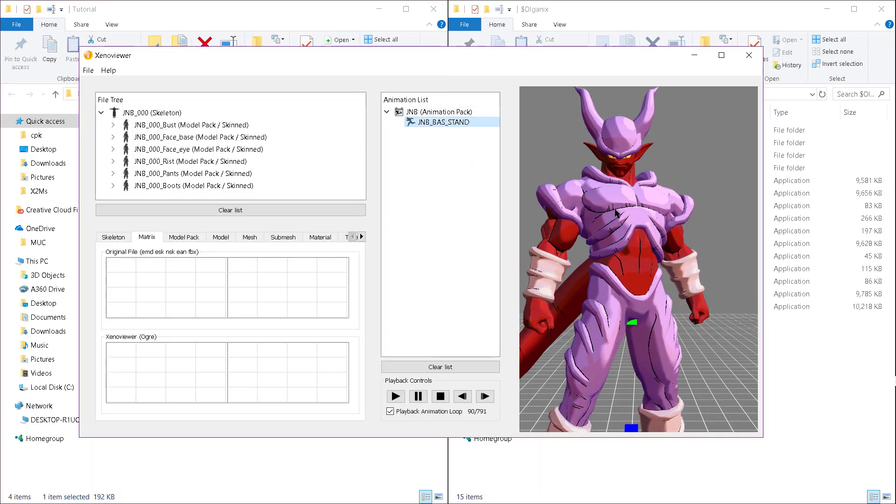
{"action": "scroll", "coordinate": [615, 212], "scroll_direction": "up", "scroll_amount": 3}
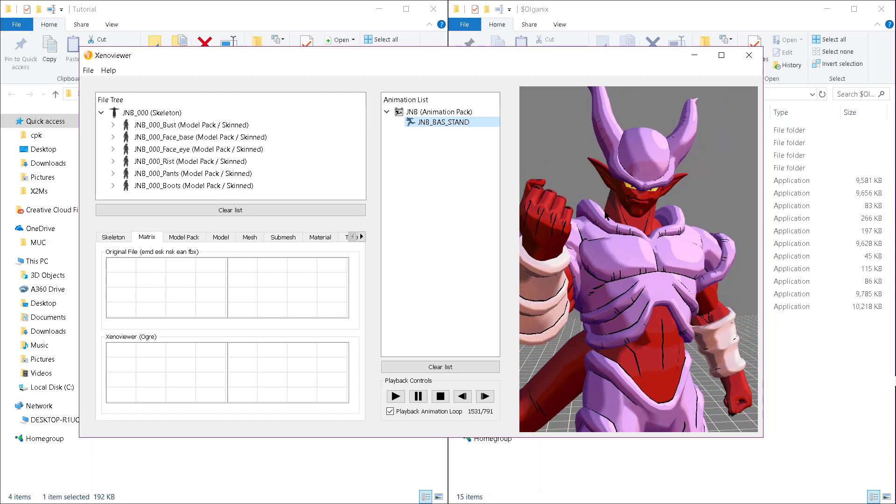
{"action": "mouse_move", "coordinate": [605, 215]}
{"action": "left_mouse_down"}
{"action": "mouse_move", "coordinate": [589, 219]}
{"action": "mouse_move", "coordinate": [685, 222]}
{"action": "mouse_move", "coordinate": [575, 245]}
{"action": "mouse_move", "coordinate": [663, 240]}
{"action": "mouse_move", "coordinate": [638, 254]}
{"action": "mouse_move", "coordinate": [589, 236]}
{"action": "mouse_move", "coordinate": [619, 209]}
{"action": "mouse_move", "coordinate": [665, 216]}
{"action": "mouse_move", "coordinate": [608, 203]}
{"action": "left_mouse_up"}
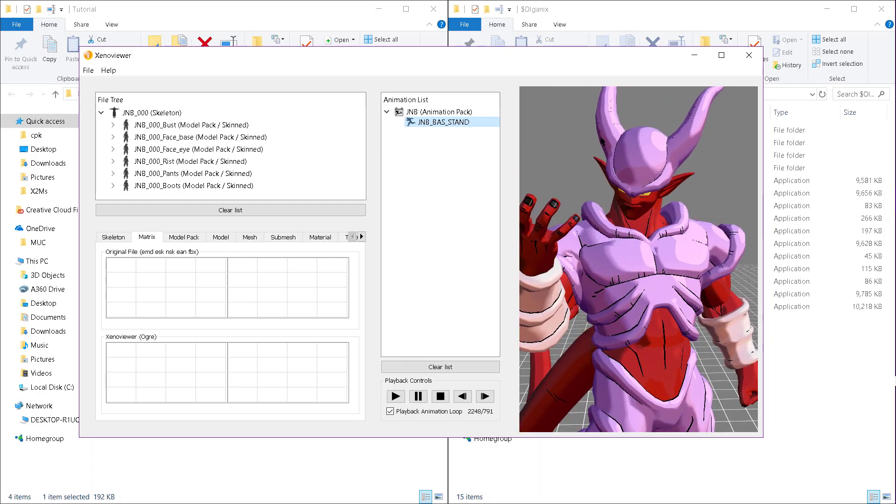
{"action": "left_click_drag", "start_coordinate": [602, 141], "coordinate": [687, 217]}
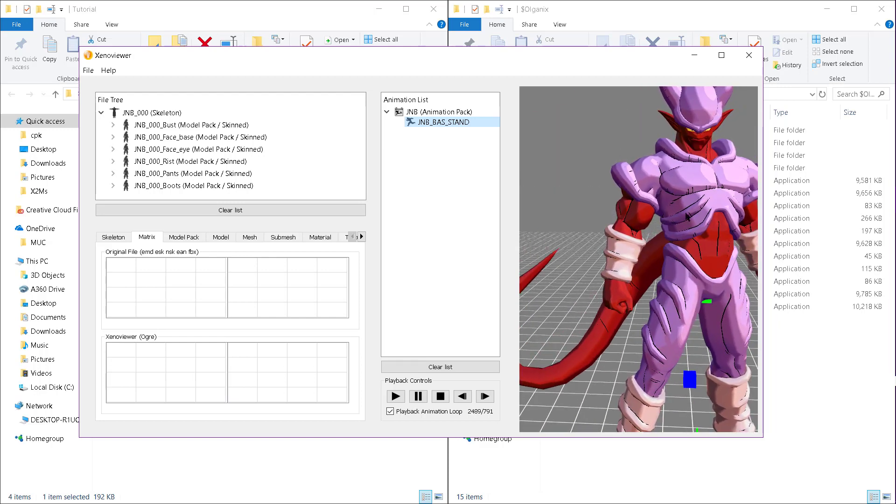
{"action": "left_click", "coordinate": [694, 57]}
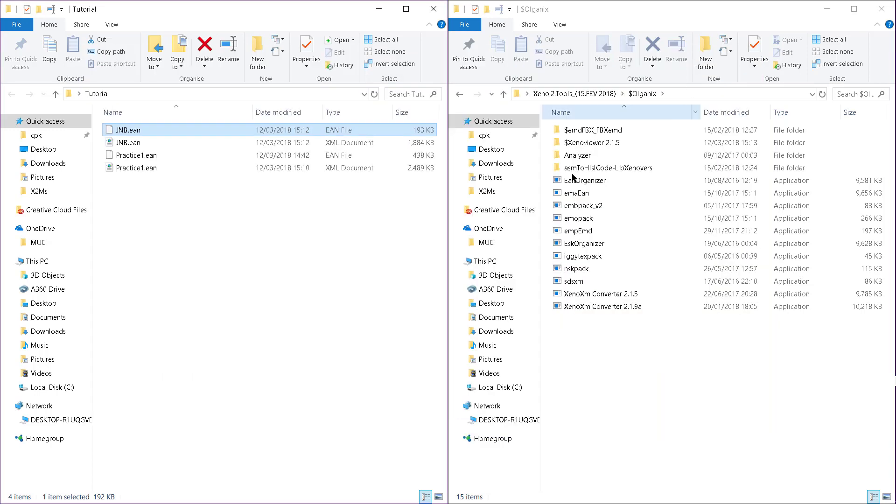
Convert Practice1.ean to XML with XenoXmlConverter 2.1.5 and open the Practice1.ean XML document in Notepad++
{"action": "left_click", "coordinate": [212, 156]}
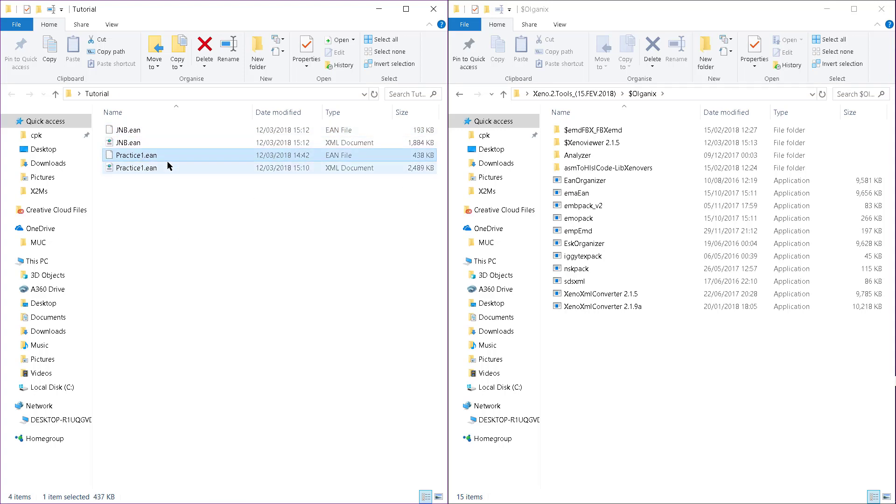
{"action": "left_click_drag", "start_coordinate": [150, 160], "coordinate": [576, 294]}
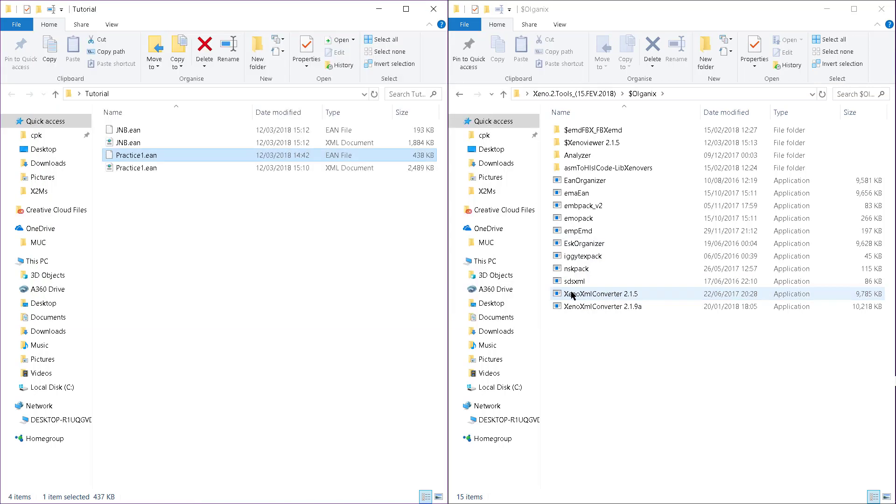
{"action": "left_click", "coordinate": [187, 169]}
{"action": "right_click", "coordinate": [188, 170]}
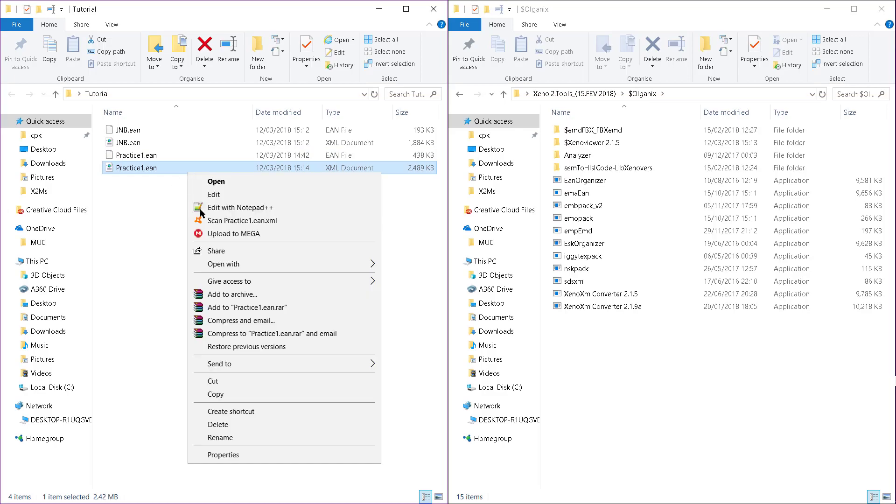
{"action": "left_click", "coordinate": [216, 206]}
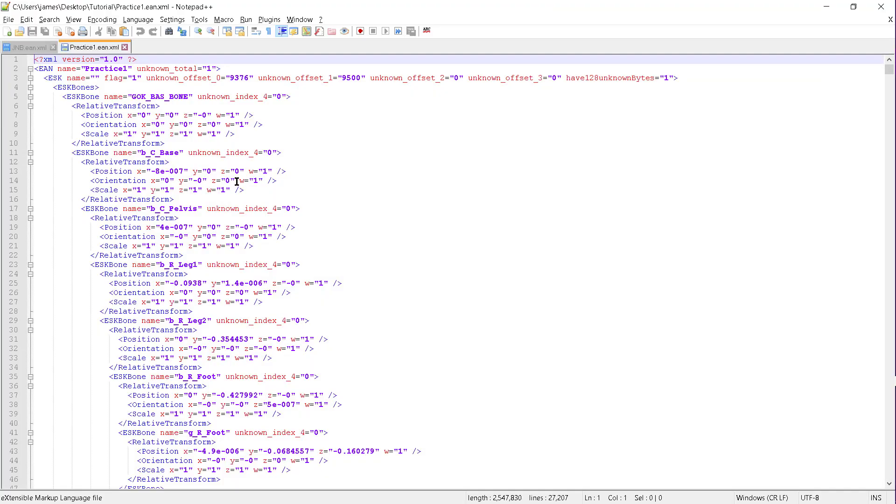
Fold the whole Practice1 file, then unfold EAN, EANAnimations, GOK_SPA_KMH and EANAnimationNodes down to the list of bone nodes
{"action": "key", "text": "alt+0"}
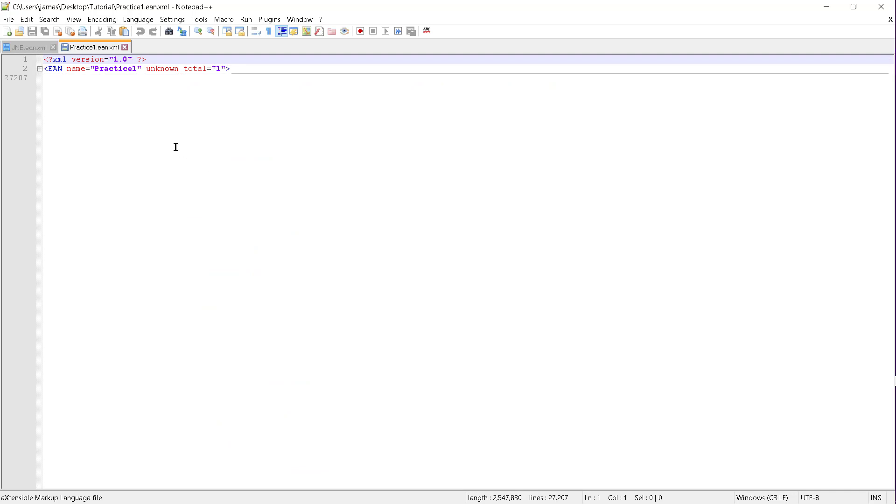
{"action": "left_click", "coordinate": [39, 69]}
{"action": "left_click", "coordinate": [39, 88]}
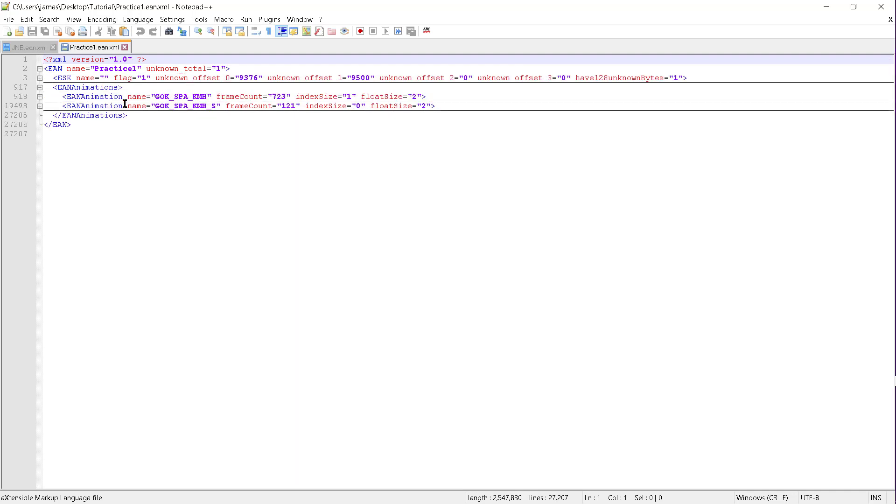
{"action": "left_click", "coordinate": [40, 96]}
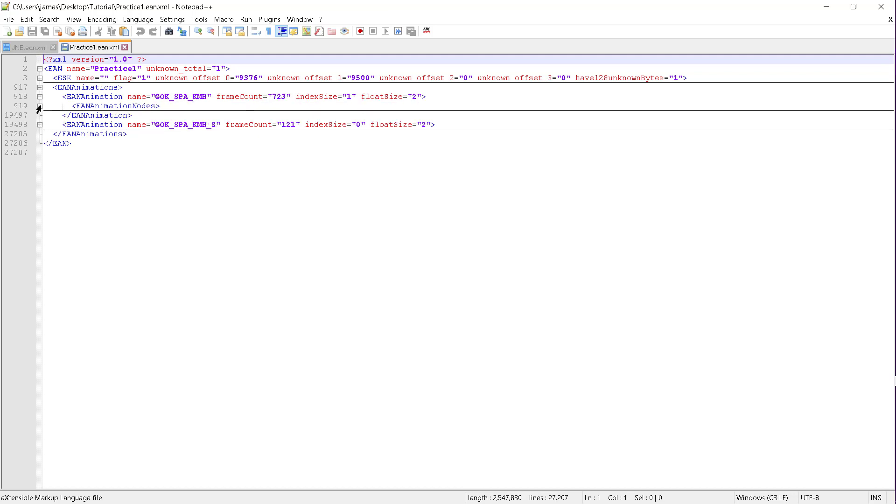
{"action": "left_click", "coordinate": [39, 106]}
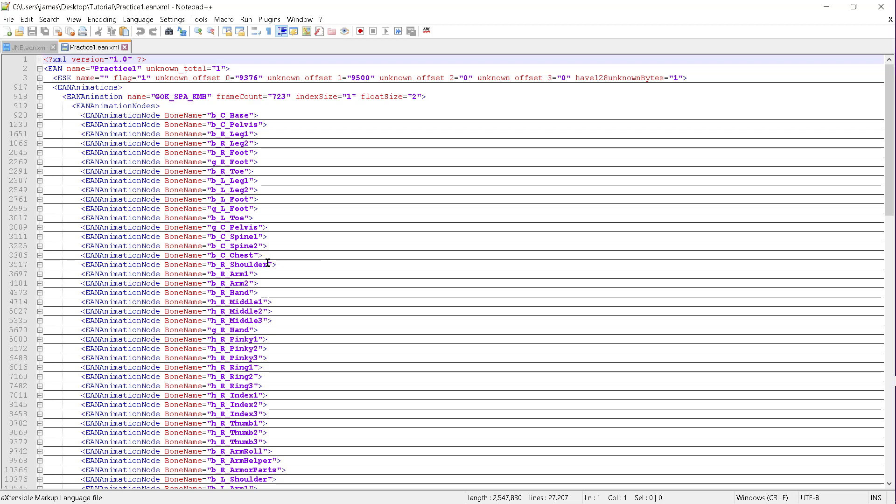
Copy the folded right-arm nodes from b_R_Arm1 through b_R_ArmHelper in Practice1.ean.xml
{"action": "scroll", "coordinate": [272, 263], "scroll_direction": "down", "scroll_amount": 1}
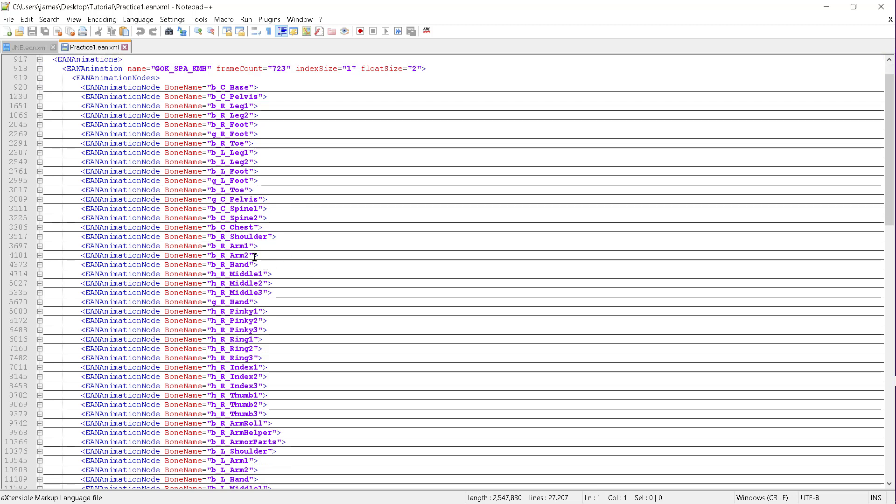
{"action": "scroll", "coordinate": [286, 367], "scroll_direction": "down", "scroll_amount": 2}
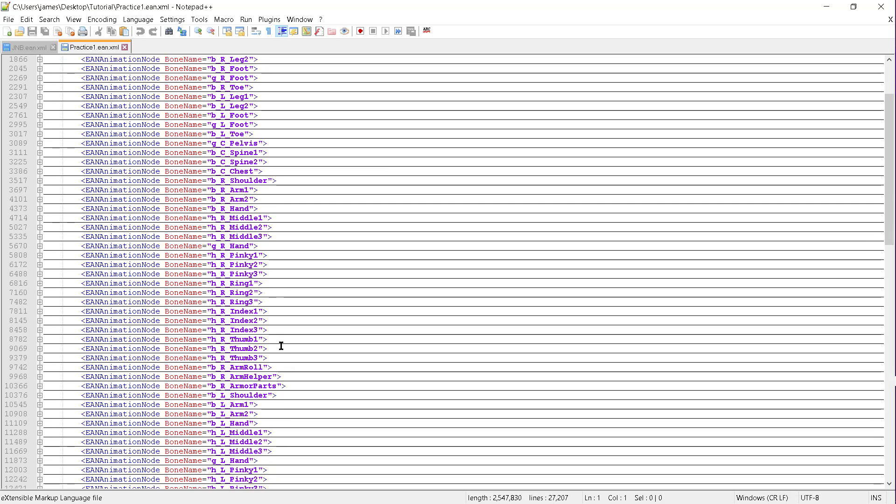
{"action": "scroll", "coordinate": [249, 318], "scroll_direction": "up", "scroll_amount": 1}
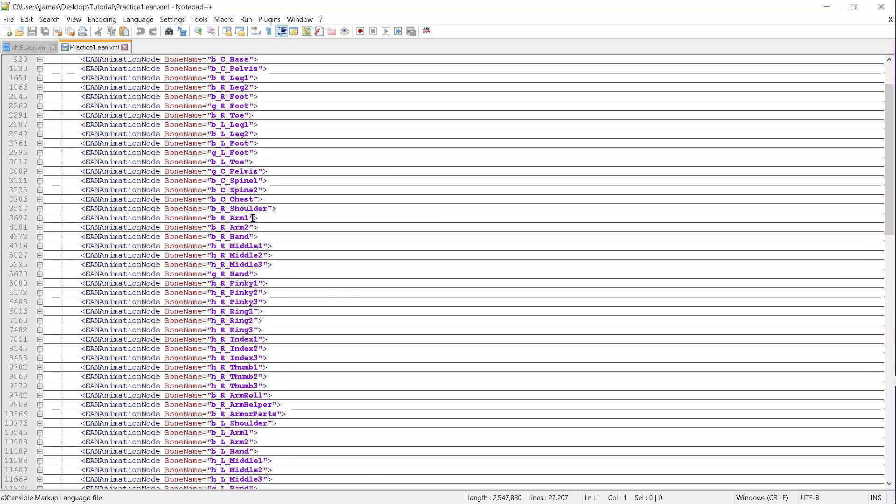
{"action": "left_click", "coordinate": [45, 217]}
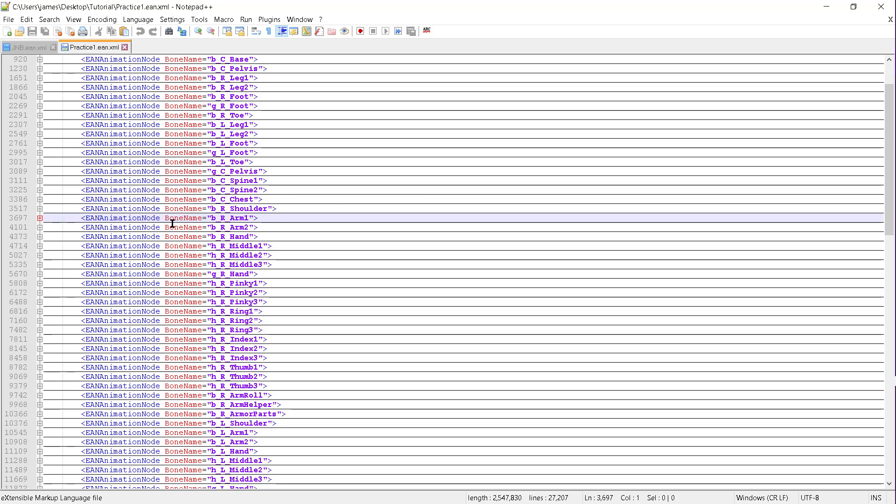
{"action": "left_click", "coordinate": [271, 395], "text": "shift"}
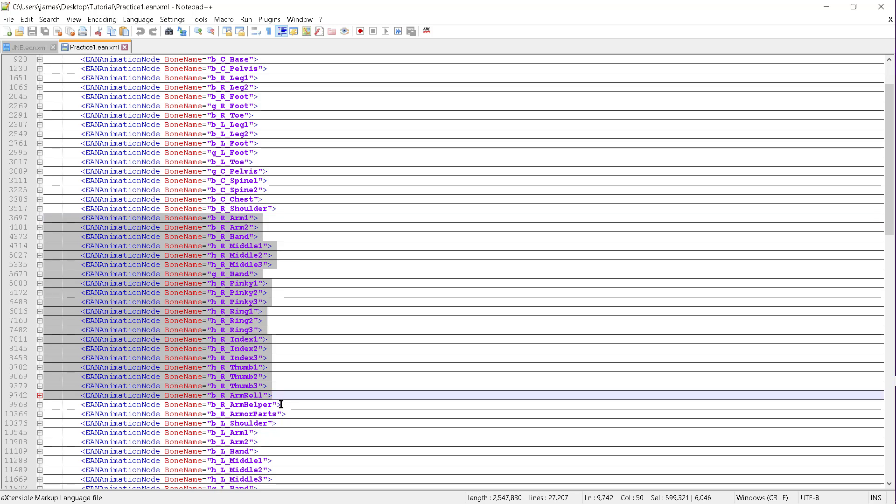
{"action": "left_click", "coordinate": [281, 405], "text": "shift"}
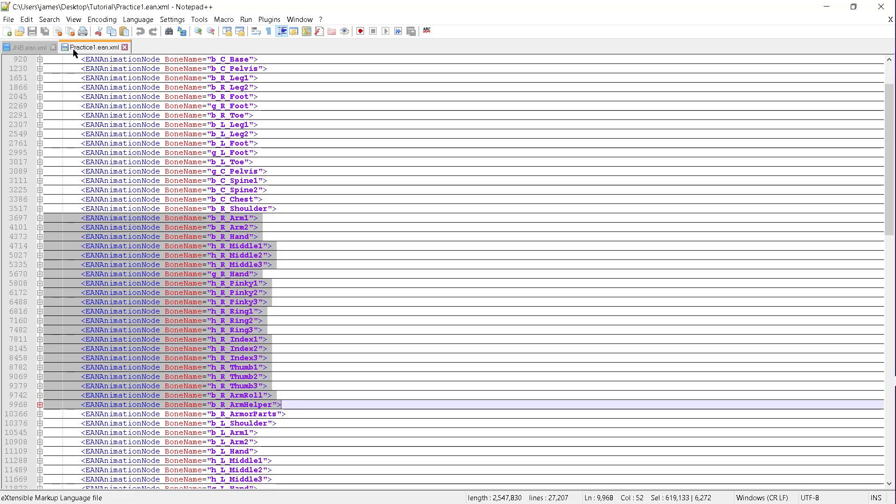
Replace the nodes from b_R_Arm1 through b_R_ArmHelper in JNB.ean.xml with the nodes copied from Practice1
{"action": "left_click", "coordinate": [19, 44]}
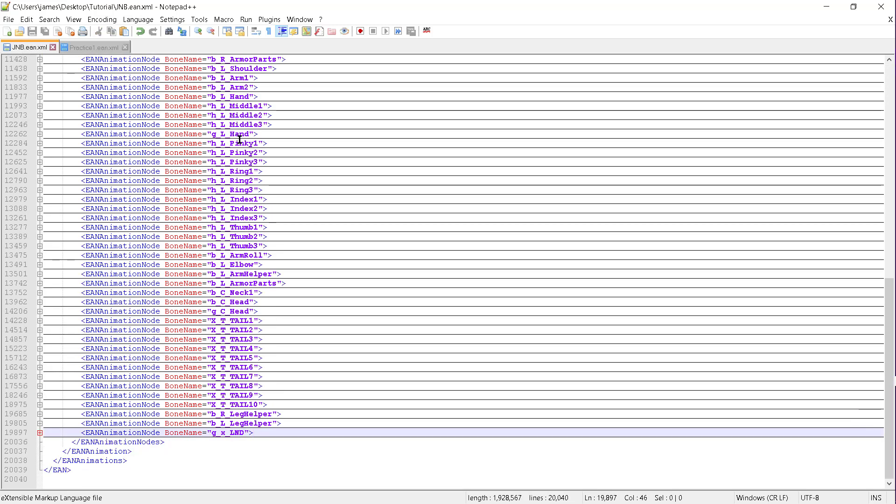
{"action": "scroll", "coordinate": [433, 261], "scroll_direction": "up", "scroll_amount": 8}
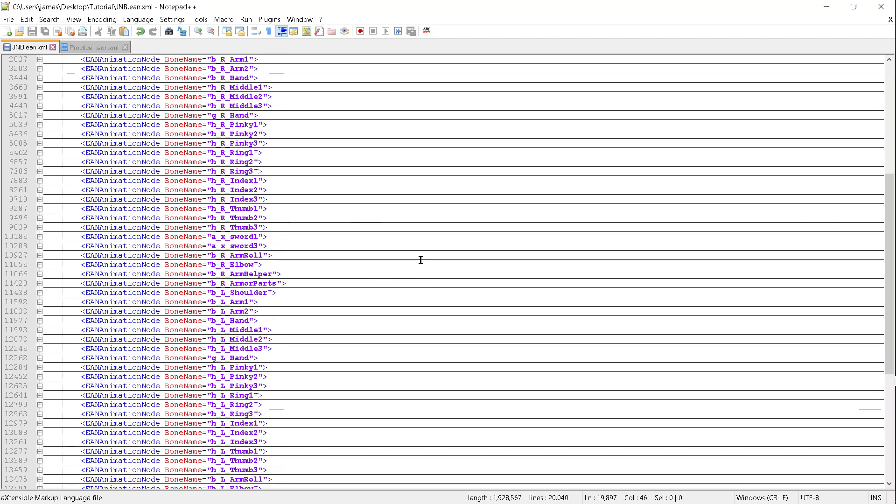
{"action": "scroll", "coordinate": [212, 155], "scroll_direction": "up", "scroll_amount": 1}
{"action": "scroll", "coordinate": [303, 187], "scroll_direction": "up", "scroll_amount": 2}
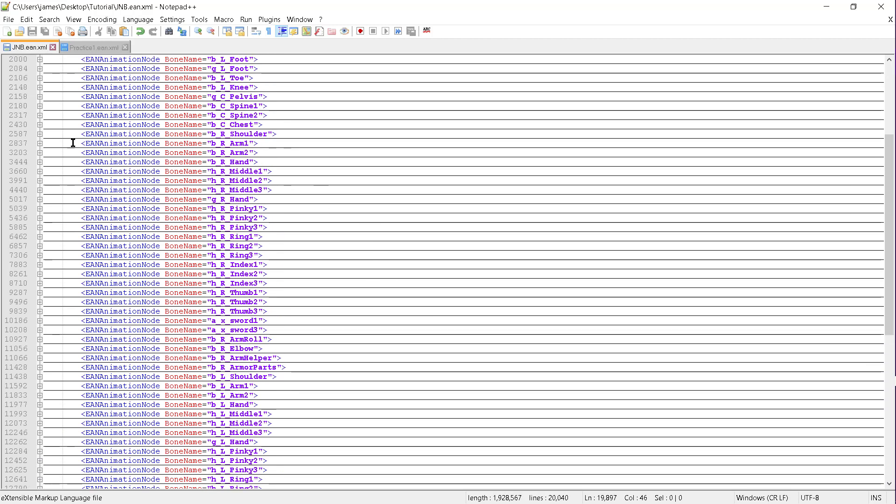
{"action": "left_click", "coordinate": [44, 146], "text": "shift"}
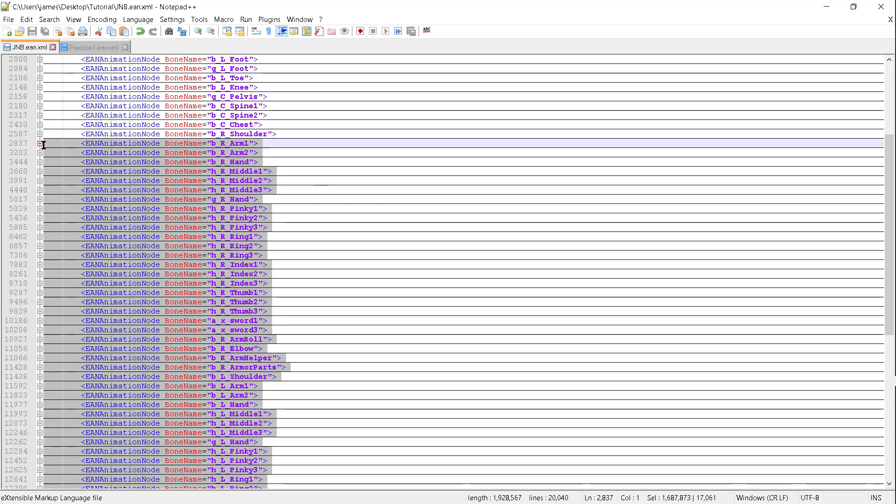
{"action": "left_click", "coordinate": [45, 146]}
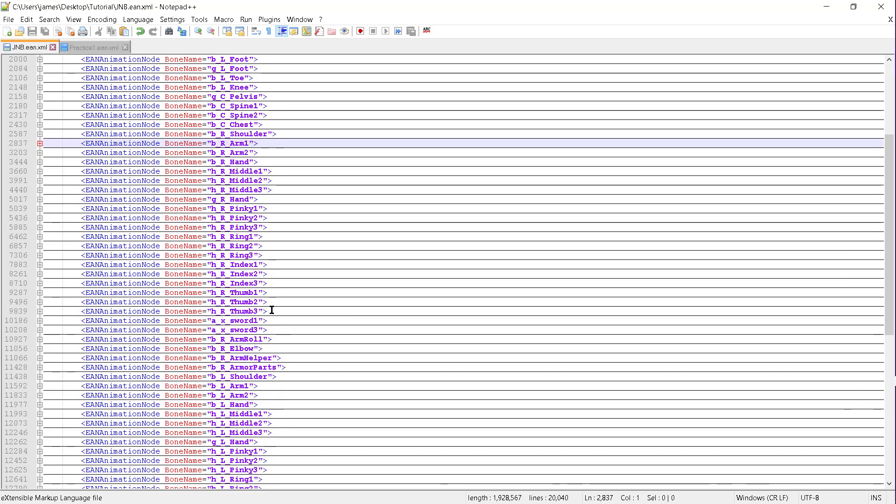
{"action": "left_click", "coordinate": [283, 358], "text": "shift"}
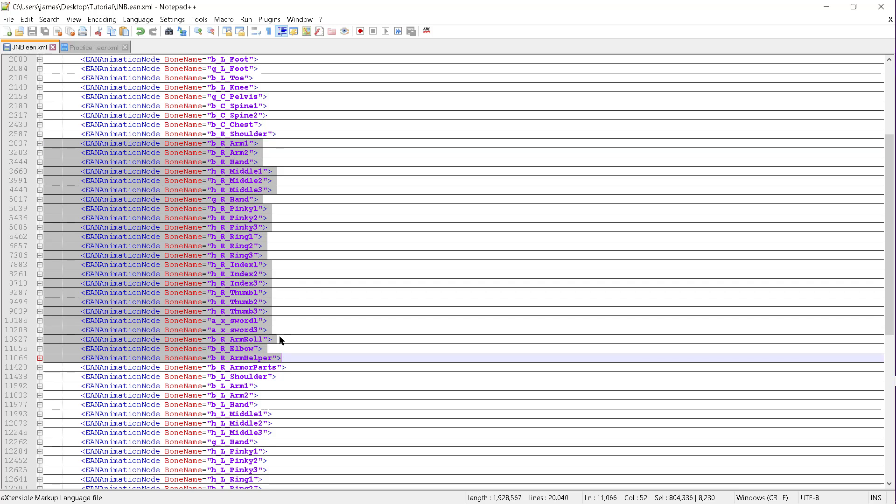
{"action": "key", "text": "ctrl+v"}
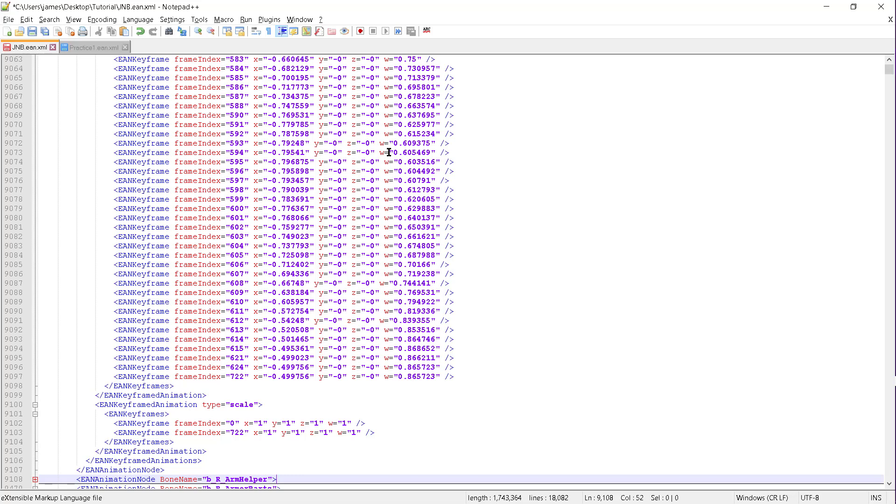
Fold the whole JNB file, then unfold EAN, EANAnimations, JNB_BAS_STAND and EANAnimationNodes to check the pasted right-arm bone nodes
{"action": "key", "text": "alt+0"}
{"action": "left_click", "coordinate": [40, 70]}
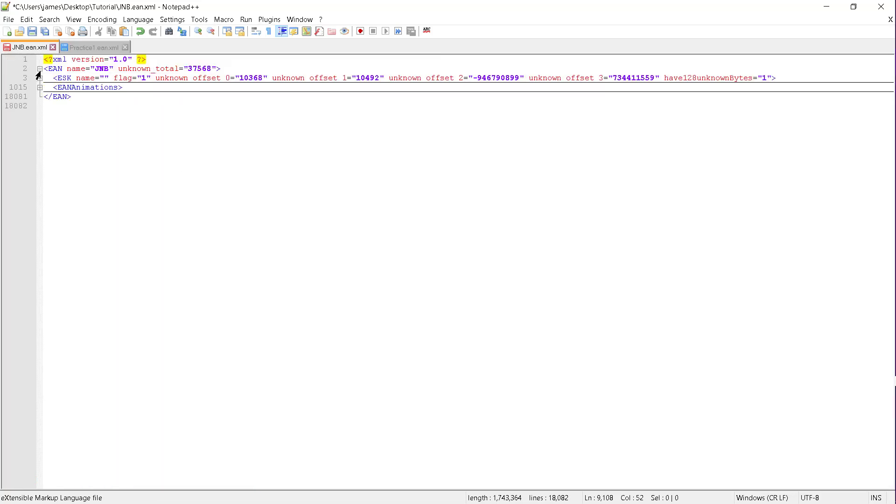
{"action": "left_click", "coordinate": [39, 88]}
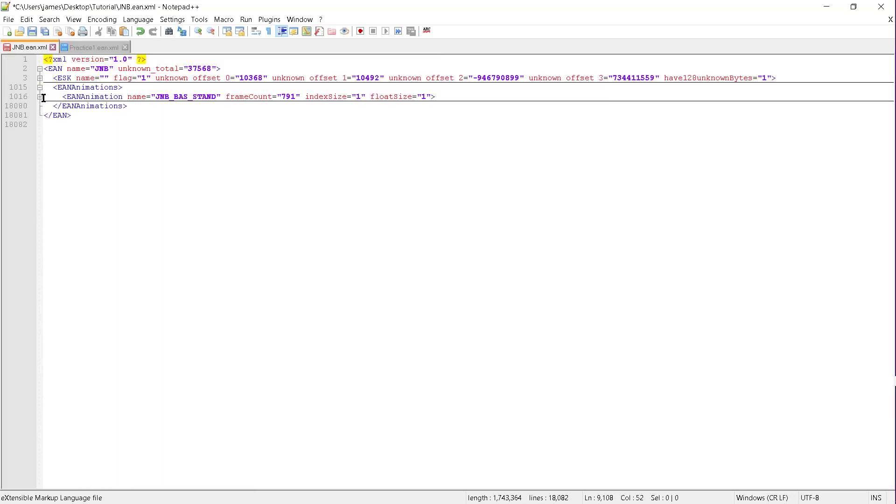
{"action": "left_click", "coordinate": [40, 97]}
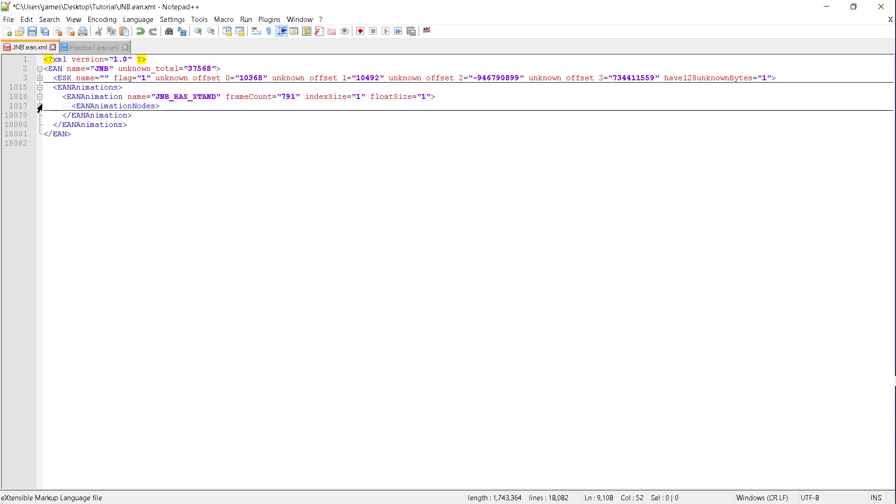
{"action": "left_click", "coordinate": [40, 106]}
{"action": "scroll", "coordinate": [317, 292], "scroll_direction": "down", "scroll_amount": 2}
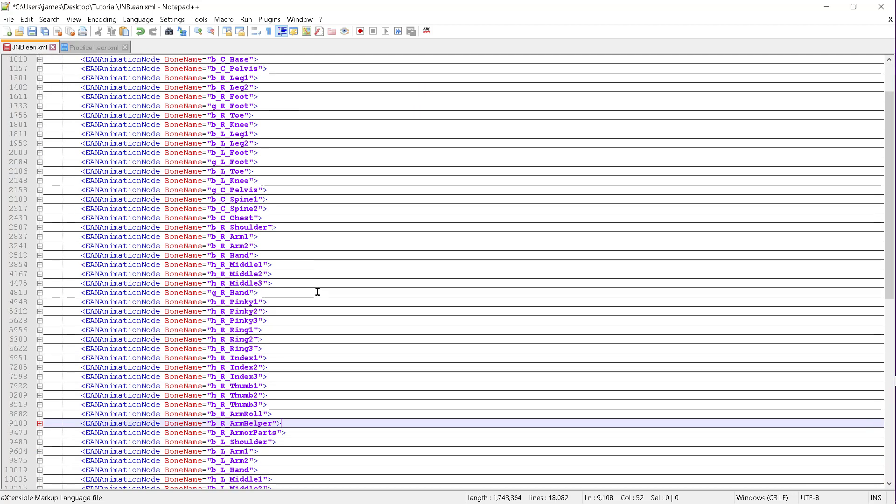
{"action": "scroll", "coordinate": [318, 292], "scroll_direction": "down", "scroll_amount": 1}
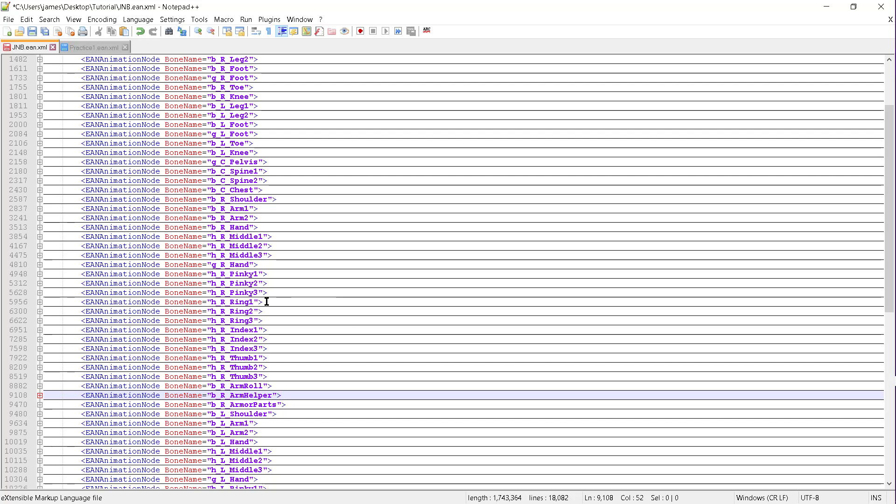
Save JNB.ean.xml and convert the XML document back to EAN with XenoXmlConverter 2.1.5
{"action": "left_click", "coordinate": [825, 5]}
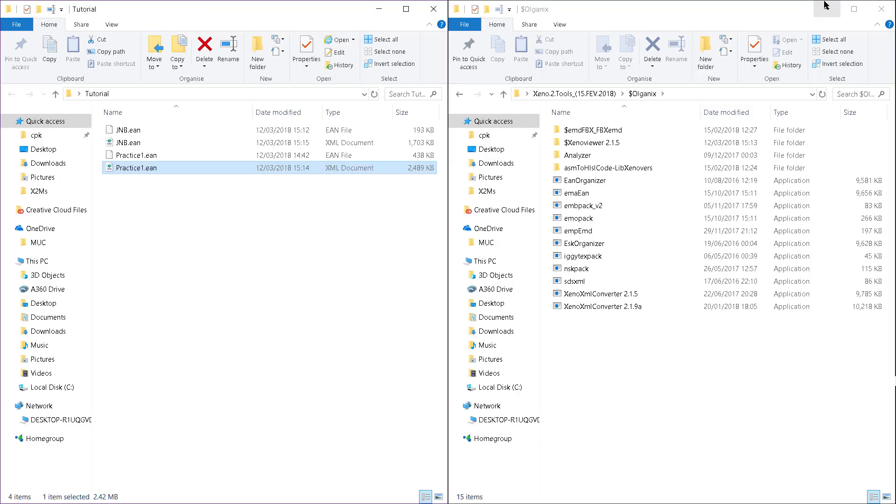
{"action": "left_click", "coordinate": [117, 142]}
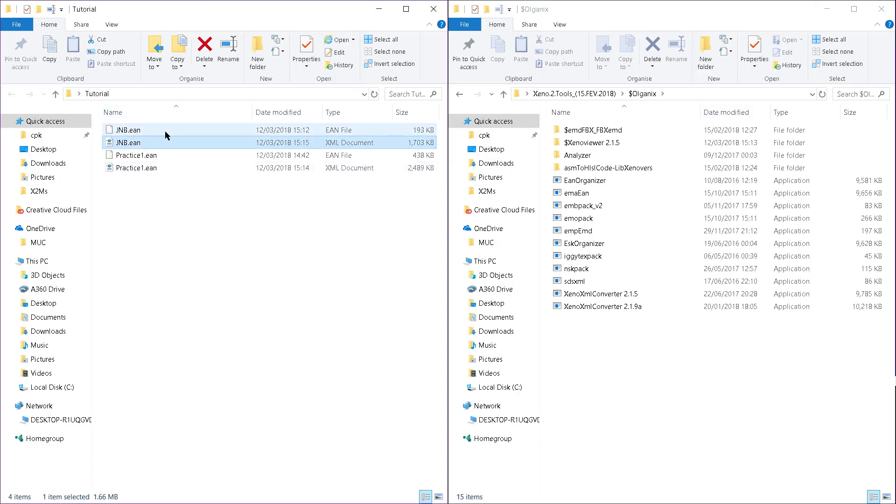
{"action": "left_click_drag", "start_coordinate": [365, 182], "coordinate": [613, 298]}
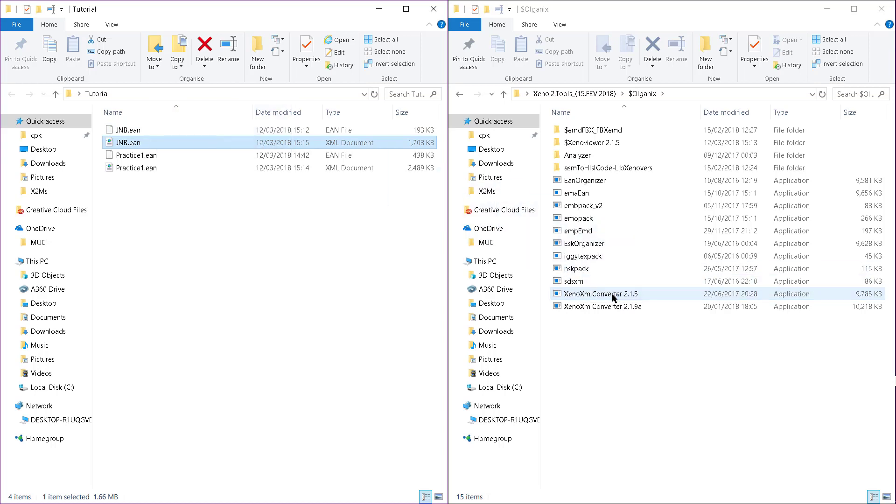
Open Xenoviewer and load JNB_000.esk with the Boots, Bust, Face_base, Face_eye, Pants and Rist EMD files from the JNB folder
{"action": "mouse_move", "coordinate": [894, 173]}
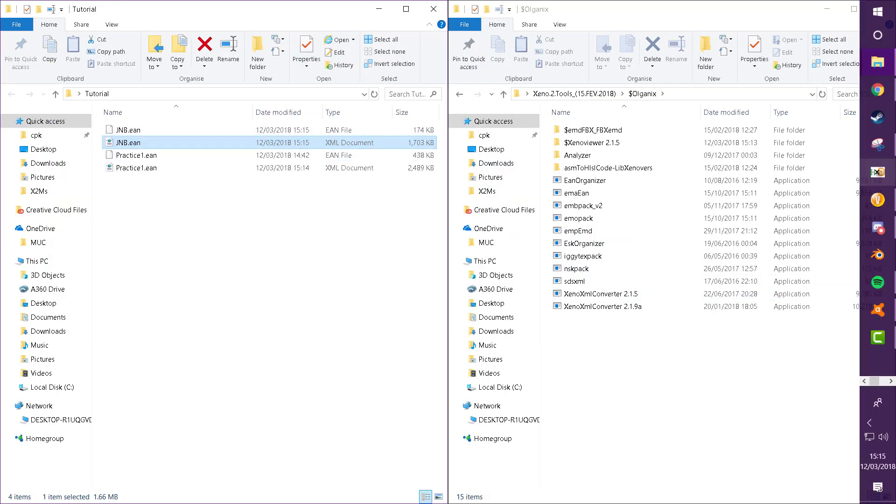
{"action": "left_click", "coordinate": [884, 194]}
{"action": "left_click", "coordinate": [749, 56]}
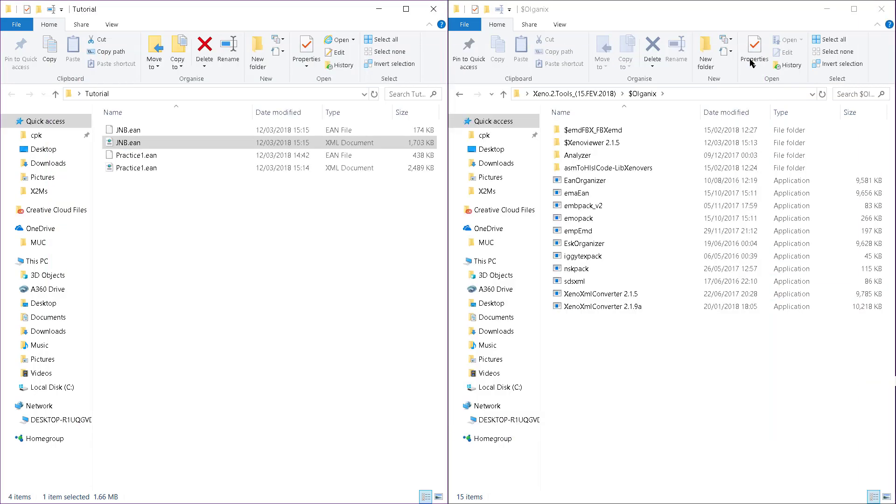
{"action": "mouse_move", "coordinate": [885, 187]}
{"action": "mouse_move", "coordinate": [878, 66]}
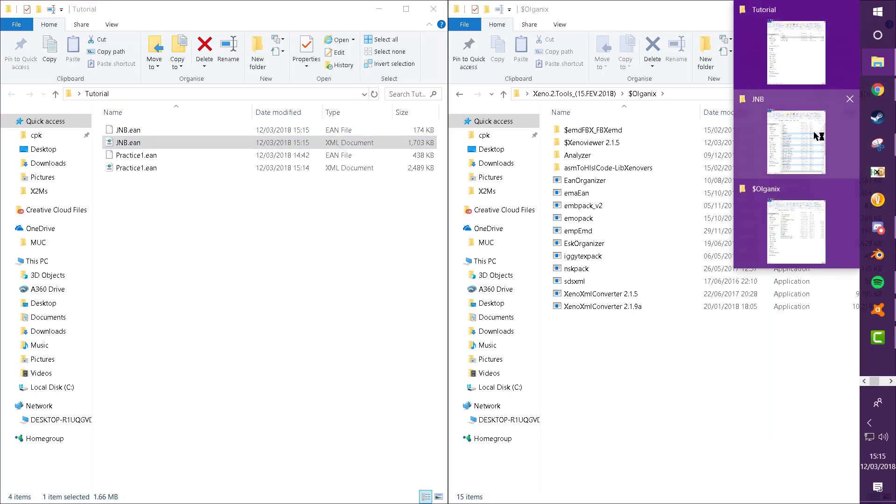
{"action": "left_click", "coordinate": [819, 135]}
{"action": "left_click_drag", "start_coordinate": [620, 191], "coordinate": [318, 135]}
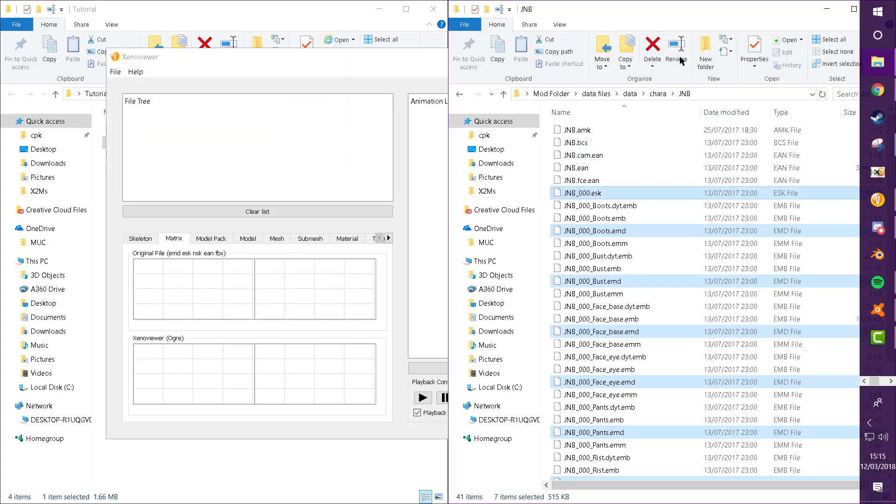
{"action": "left_click", "coordinate": [827, 10]}
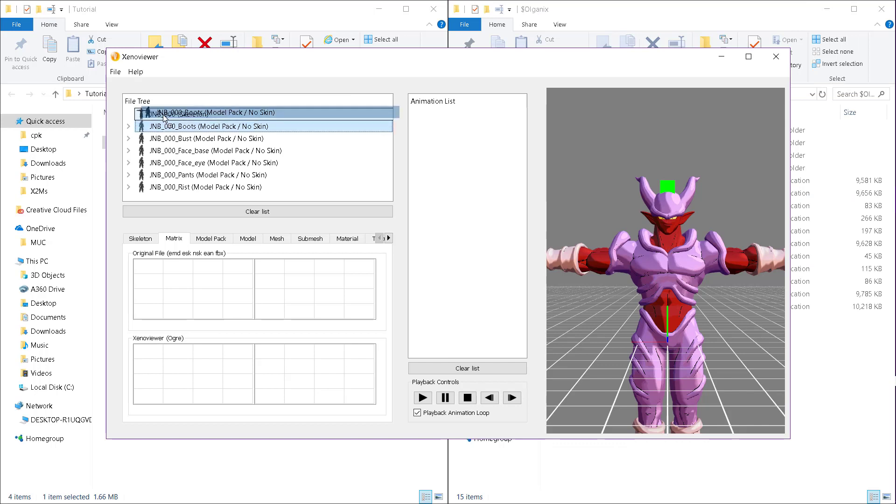
Attach the Boots, Bust, Face_base, Face_eye, Pants and Rist model packs to the JNB_000 skeleton
{"action": "left_click_drag", "start_coordinate": [163, 115], "coordinate": [174, 120]}
{"action": "left_click_drag", "start_coordinate": [182, 152], "coordinate": [185, 132]}
{"action": "left_click_drag", "start_coordinate": [184, 166], "coordinate": [188, 144]}
{"action": "mouse_move", "coordinate": [186, 178]}
{"action": "left_mouse_down"}
{"action": "mouse_move", "coordinate": [192, 152]}
{"action": "mouse_move", "coordinate": [194, 169]}
{"action": "left_mouse_up"}
Load the newly converted JNB.ean from the Tutorial folder into Xenoviewer's animation list and play JNB_BAS_STAND
{"action": "left_click", "coordinate": [204, 23]}
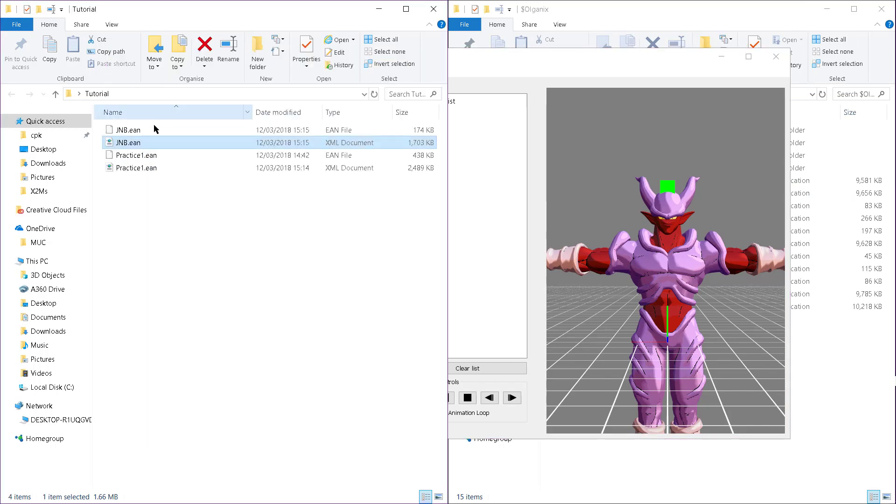
{"action": "left_click", "coordinate": [124, 132]}
{"action": "left_click_drag", "start_coordinate": [508, 161], "coordinate": [506, 161]}
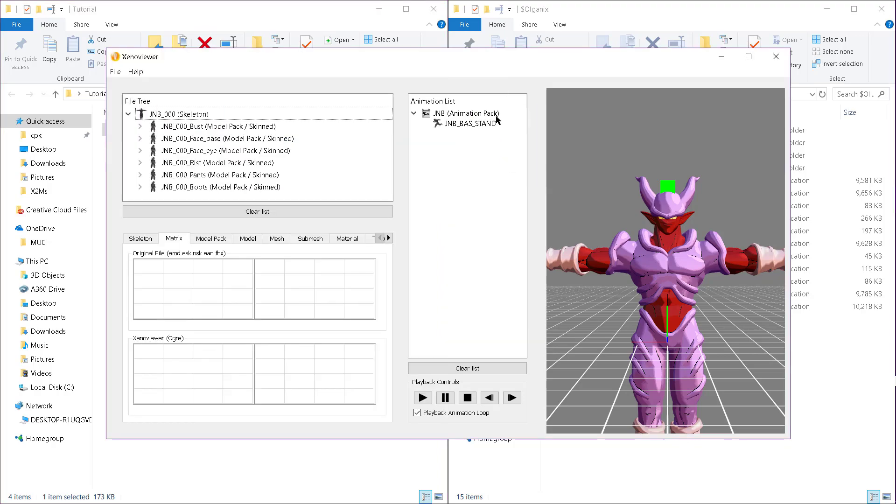
{"action": "double_click", "coordinate": [489, 126]}
Examine the character's right arm and hand movement during JNB_BAS_STAND from several angles
{"action": "left_click_drag", "start_coordinate": [672, 201], "coordinate": [659, 251]}
{"action": "scroll", "coordinate": [724, 252], "scroll_direction": "up", "scroll_amount": 3}
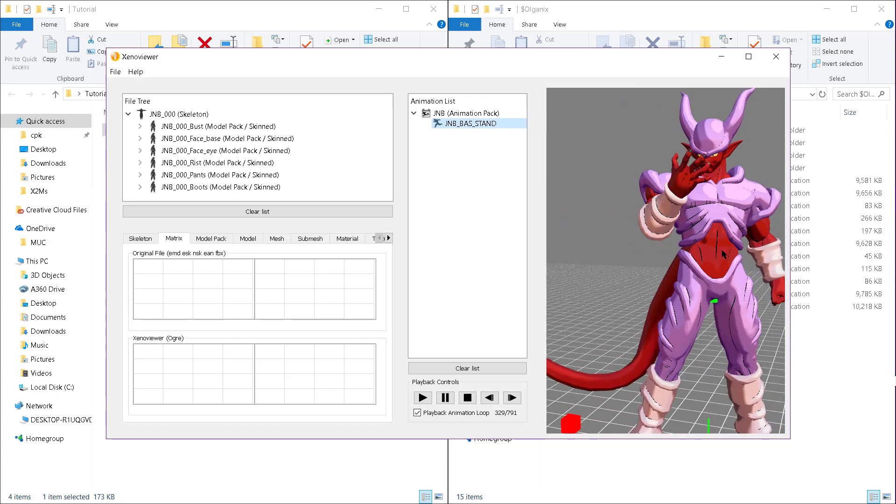
{"action": "left_click_drag", "start_coordinate": [723, 251], "coordinate": [678, 256]}
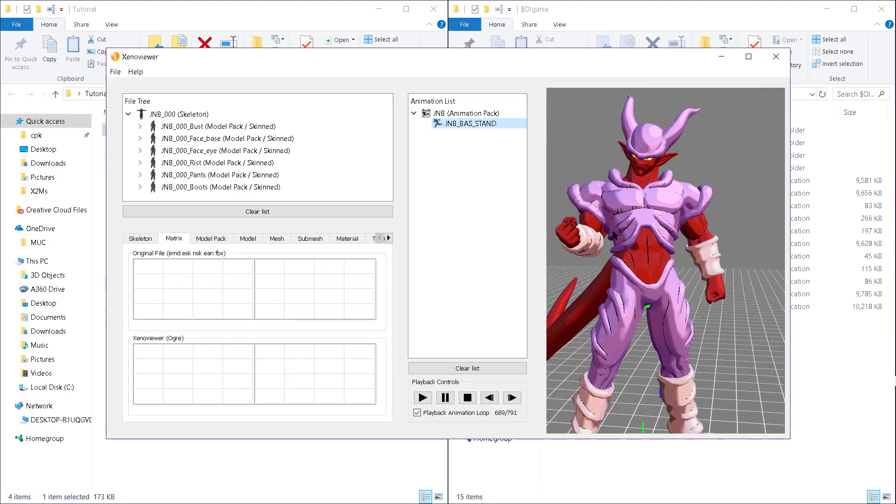
{"action": "left_click_drag", "start_coordinate": [579, 237], "coordinate": [650, 161]}
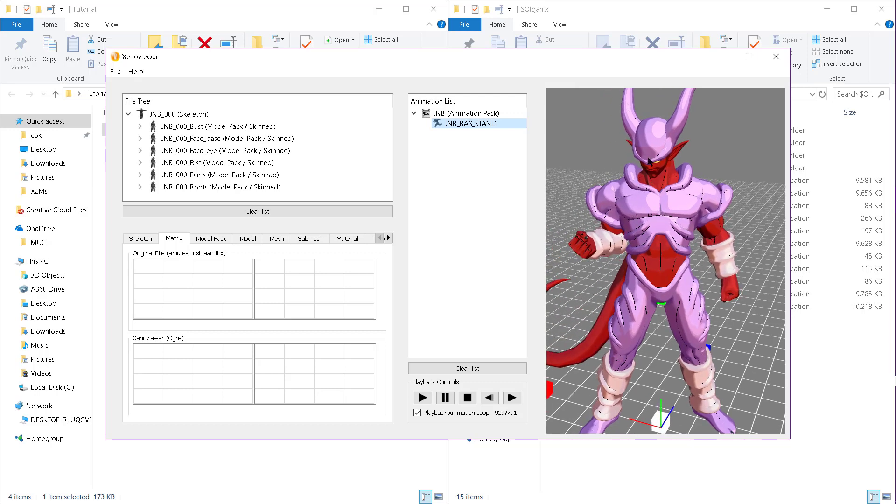
{"action": "left_click_drag", "start_coordinate": [619, 218], "coordinate": [630, 204]}
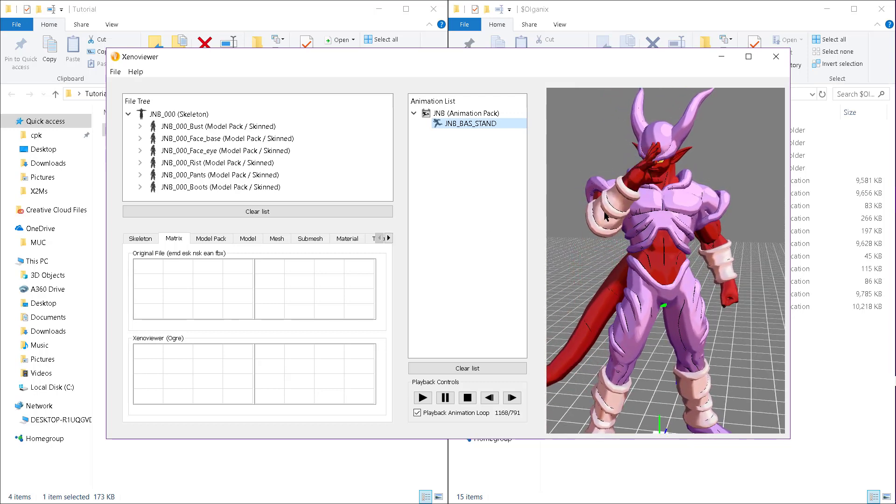
{"action": "left_click_drag", "start_coordinate": [717, 223], "coordinate": [777, 222]}
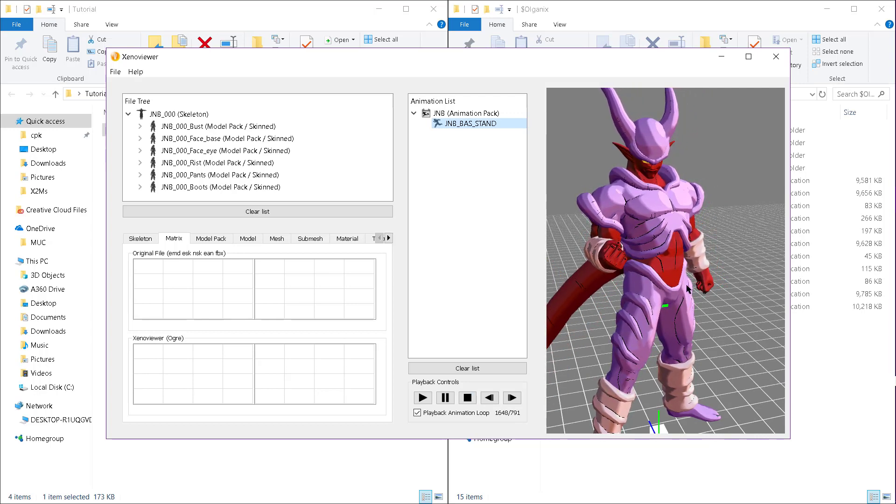
{"action": "left_click_drag", "start_coordinate": [687, 289], "coordinate": [563, 204]}
{"action": "left_click_drag", "start_coordinate": [663, 210], "coordinate": [664, 152]}
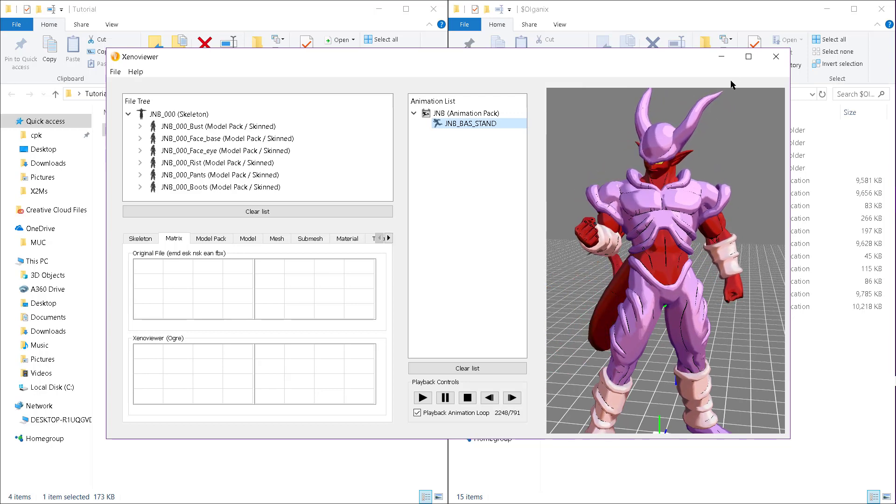
Close Xenoviewer and clear the file selection in the Tutorial folder
{"action": "left_click", "coordinate": [776, 56]}
{"action": "key", "text": "End"}
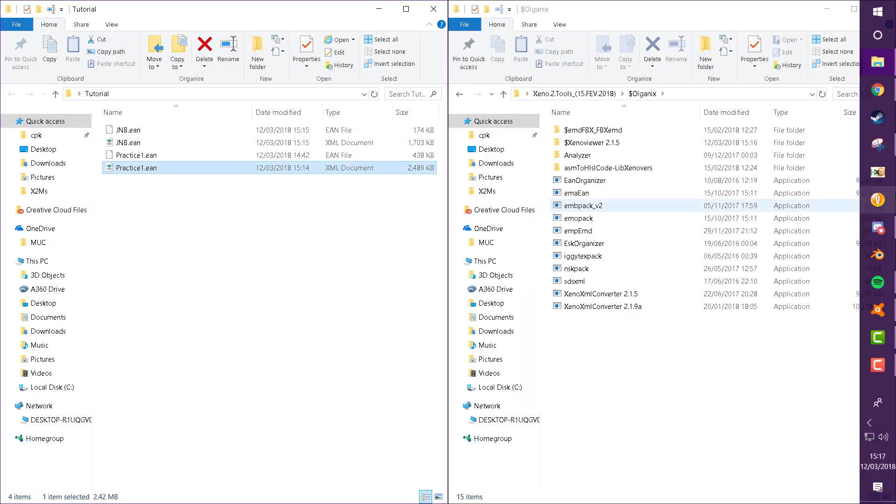
{"action": "left_click", "coordinate": [332, 246]}
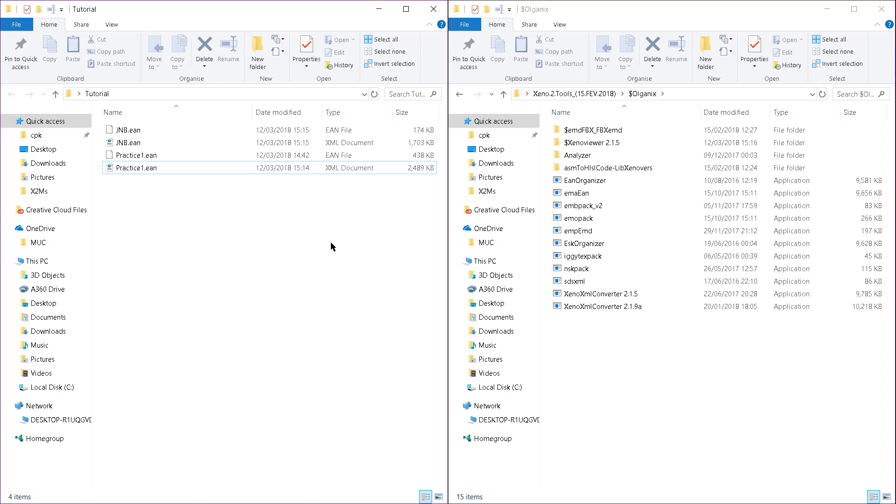